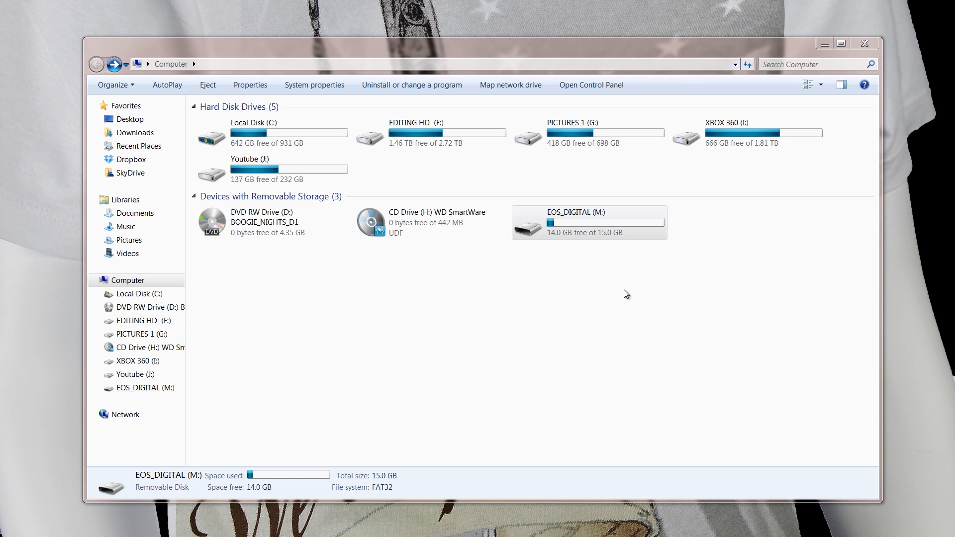
# - Open the 100CANON folder inside DCIM on the EOS_DIGITAL (M:) card
pyautogui.doubleClick(571, 223)
pyautogui.click(207, 120)
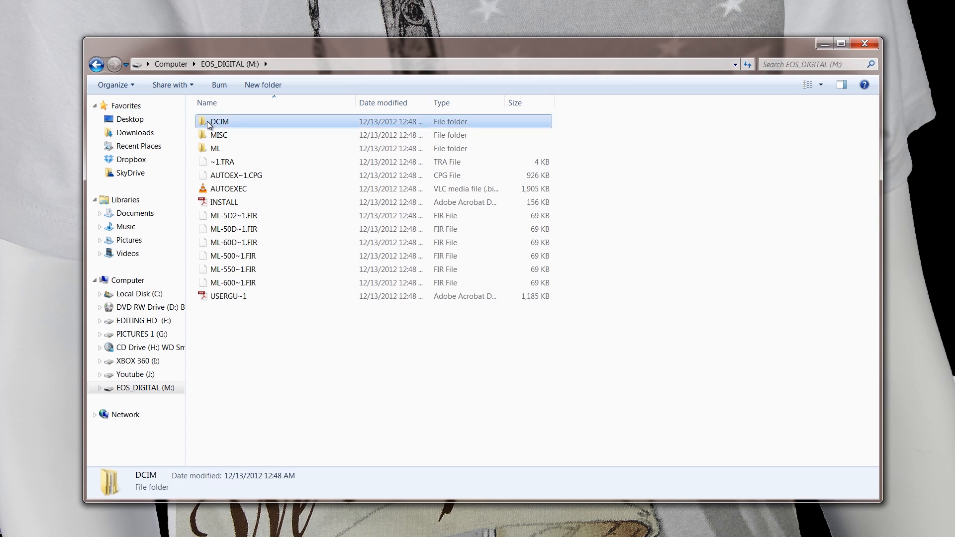
pyautogui.doubleClick(207, 120)
pyautogui.click(241, 128)
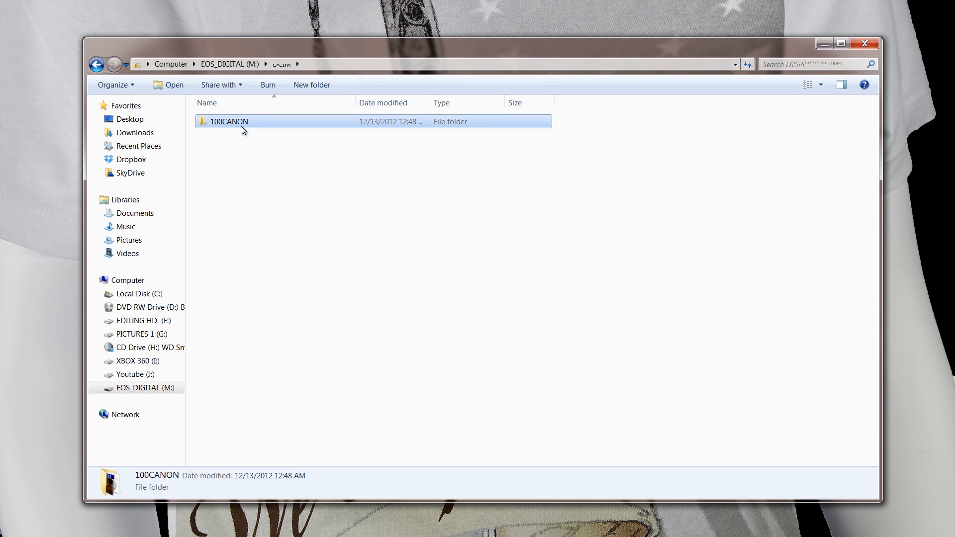
pyautogui.click(240, 126)
pyautogui.doubleClick(207, 121)
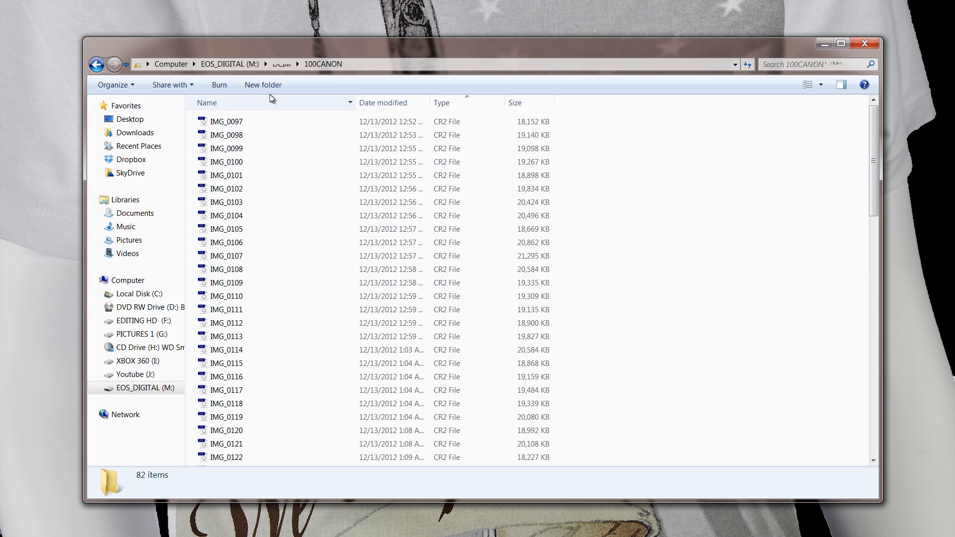
# - Copy all the JPG files from IMG_0097 through IMG_0137 in the 100CANON folder
pyautogui.scroll(-11, 321, 249)
pyautogui.scroll(-5, 327, 269)
pyautogui.scroll(6, 328, 267)
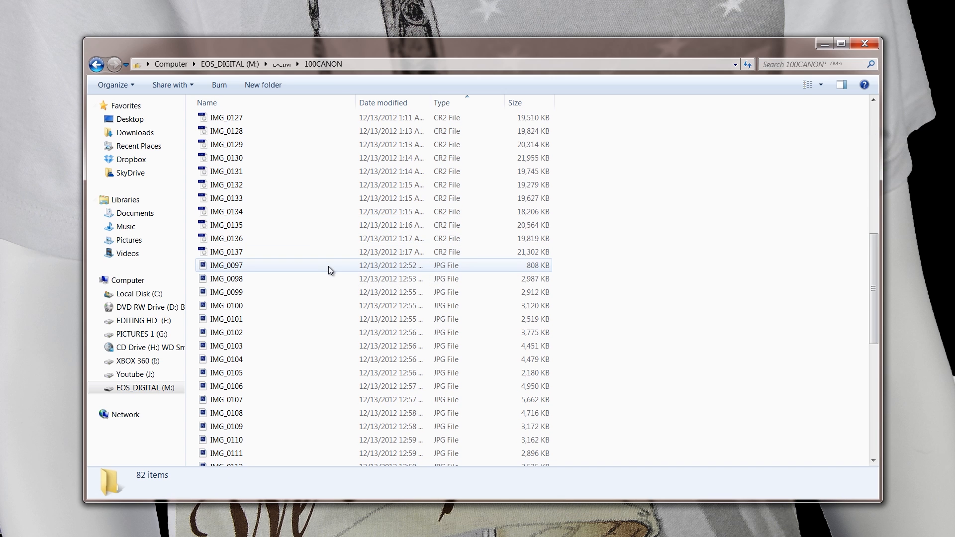
pyautogui.click(278, 265)
pyautogui.scroll(-9, 281, 325)
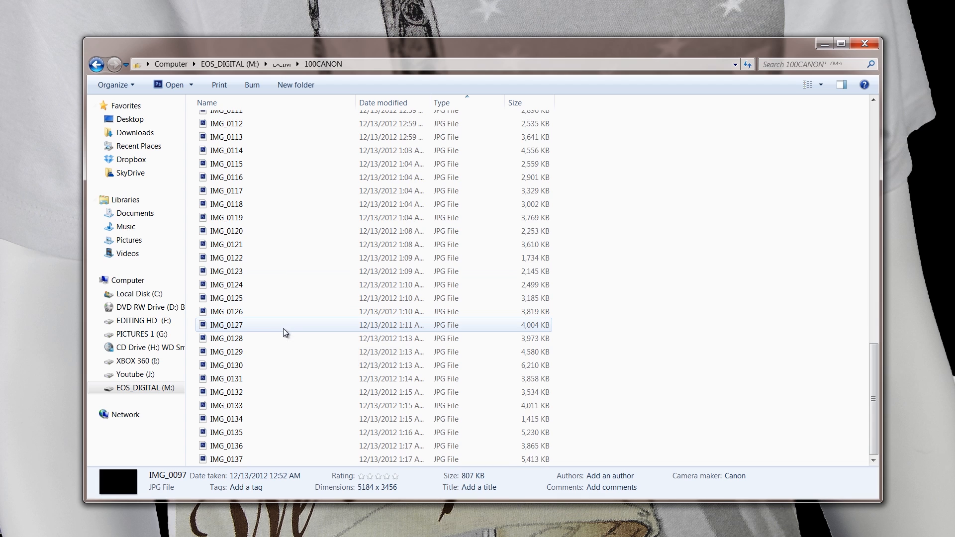
pyautogui.keyDown('shift'); pyautogui.click(229, 461); pyautogui.keyUp('shift')
pyautogui.rightClick(228, 459)
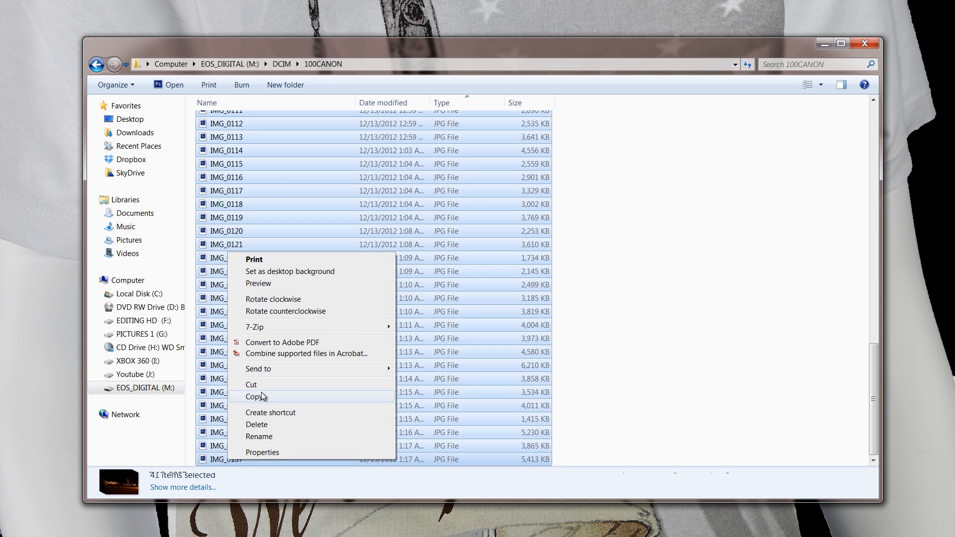
pyautogui.click(282, 396)
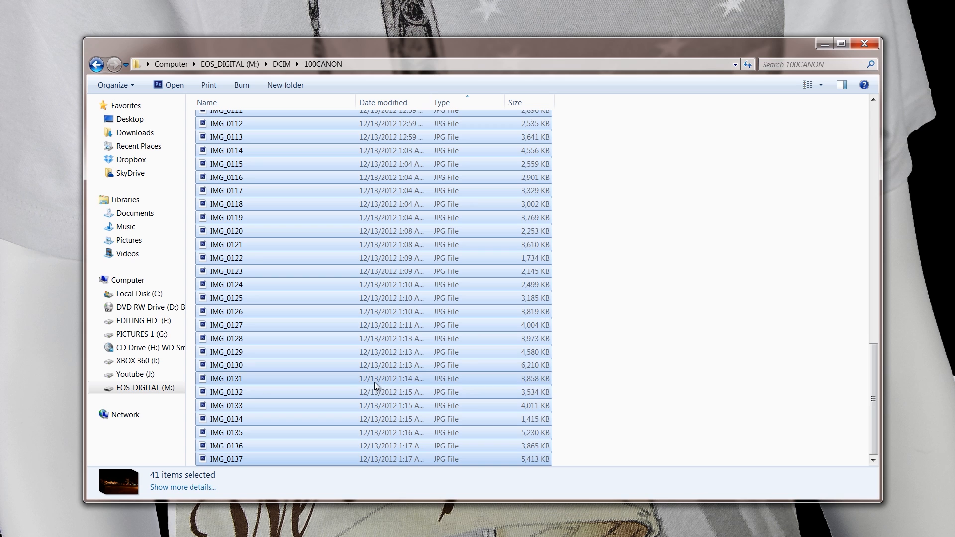
# - Go back to Computer and open the photographer's images folder inside 2012 on the PICTURES 1 (G:) drive
pyautogui.scroll(1, 370, 383)
pyautogui.scroll(8, 367, 383)
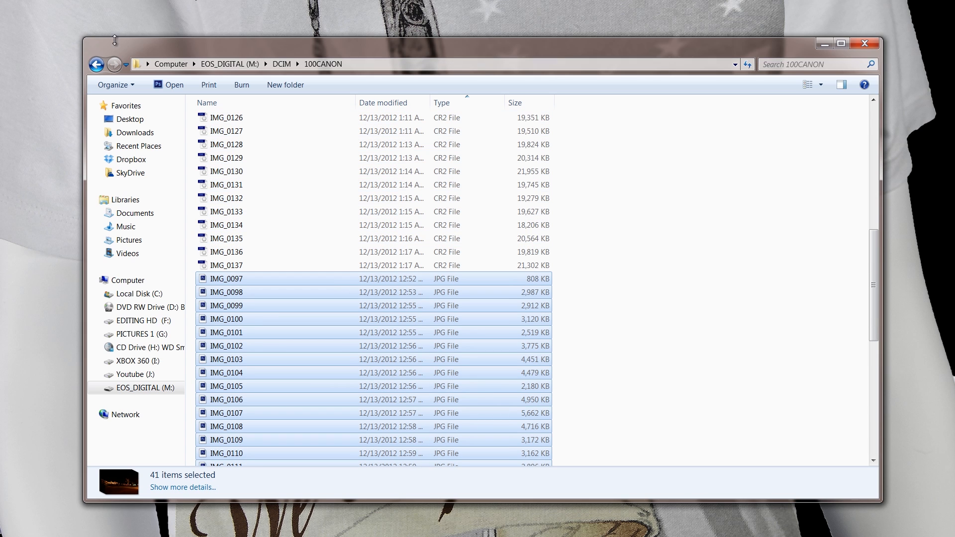
pyautogui.click(96, 64)
pyautogui.click(96, 64)
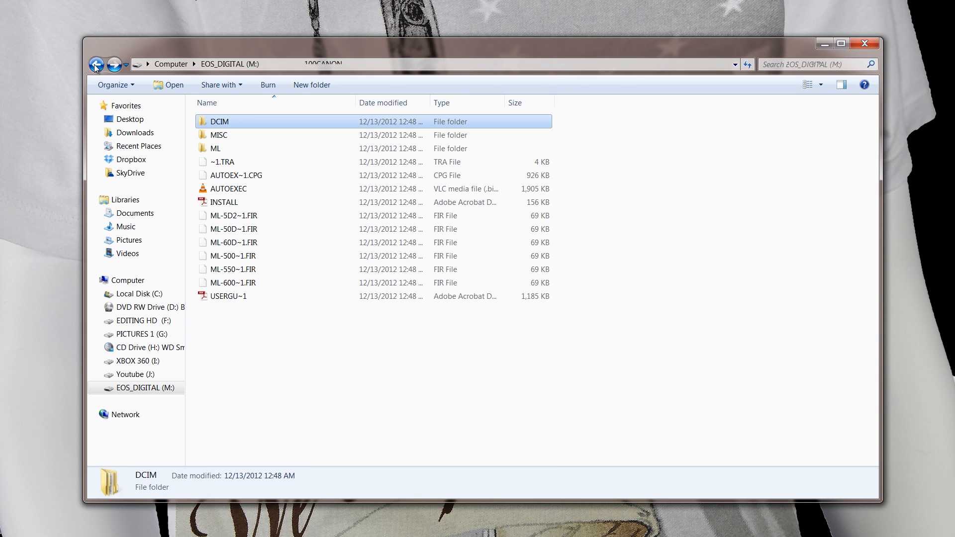
pyautogui.click(96, 64)
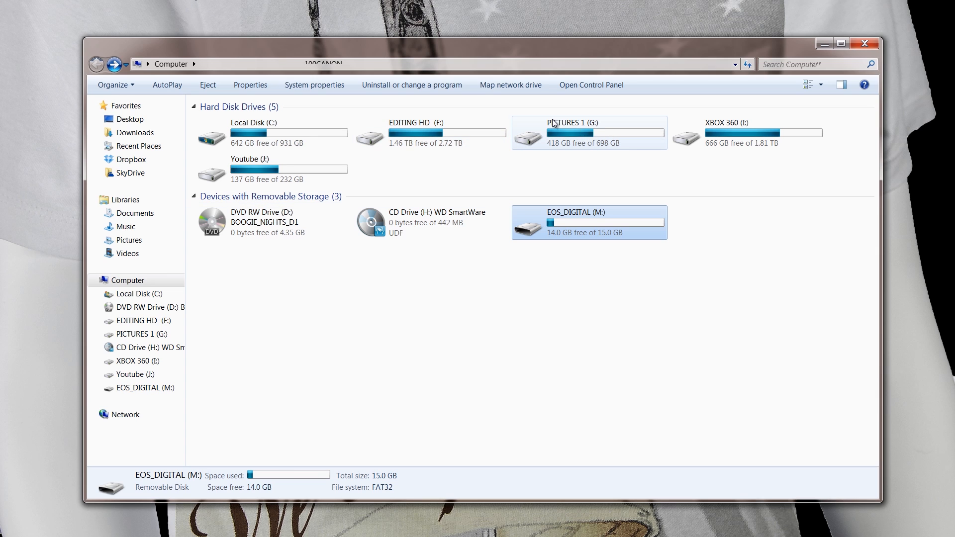
pyautogui.doubleClick(564, 128)
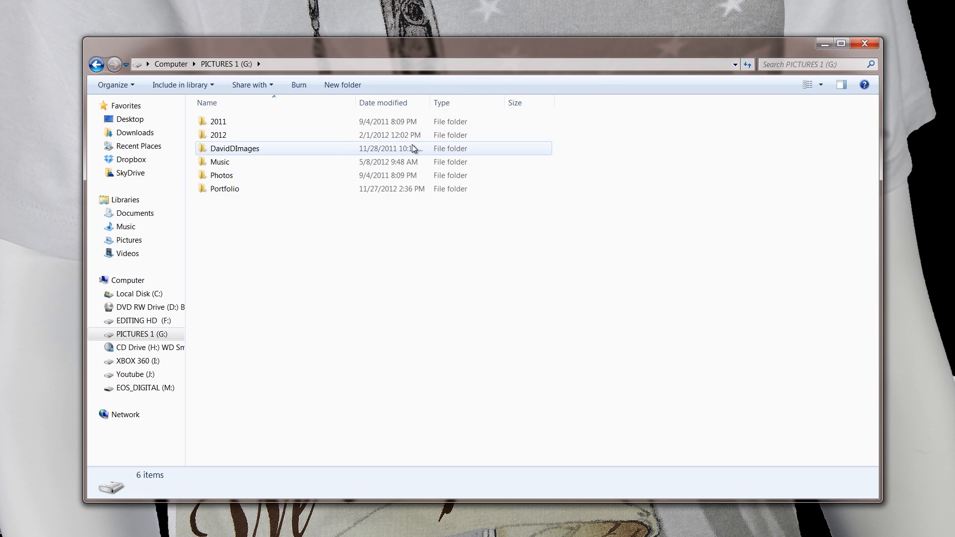
pyautogui.doubleClick(223, 136)
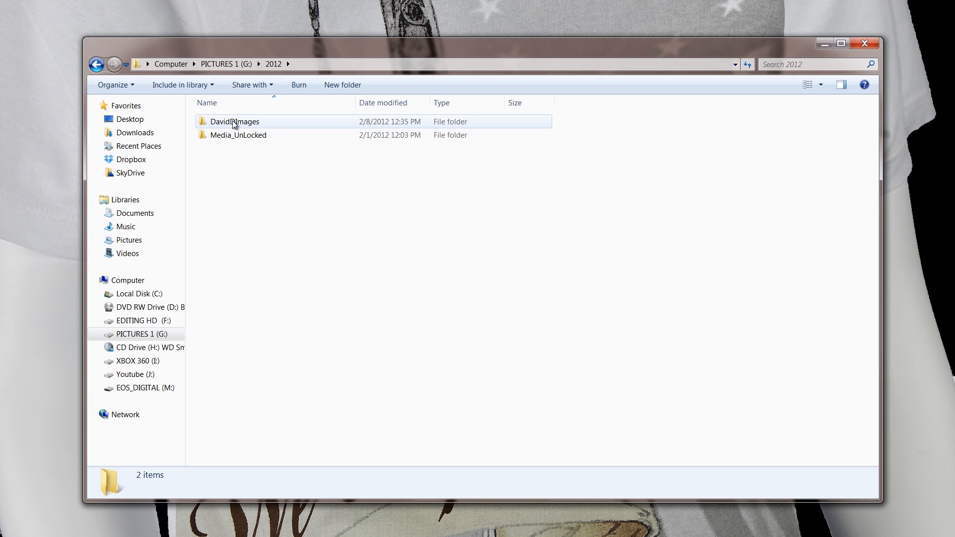
pyautogui.moveTo(234, 124)
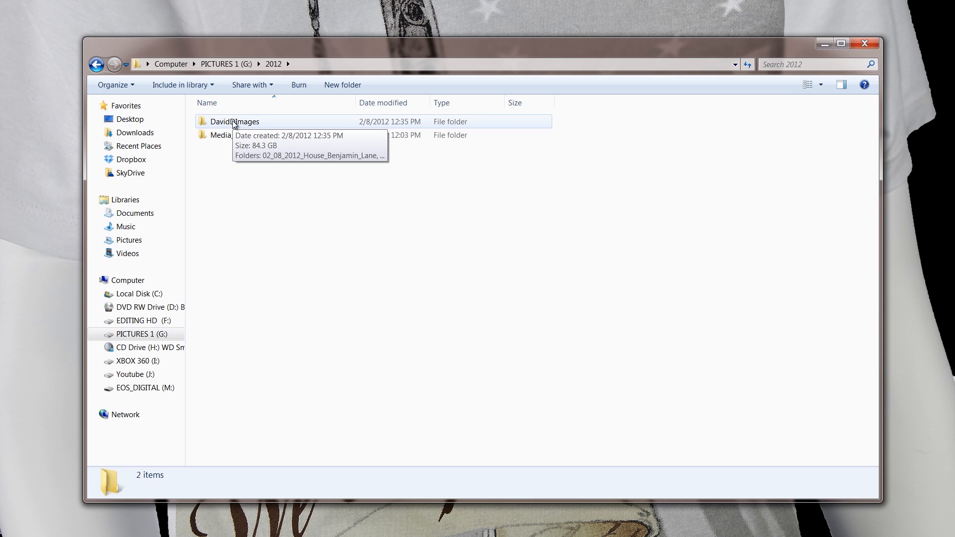
pyautogui.doubleClick(233, 124)
# - View the contents of the Raw folder in 12_01_2012_1_Day_Photo_Challenge and return to the list of dated shoots
pyautogui.moveTo(267, 160)
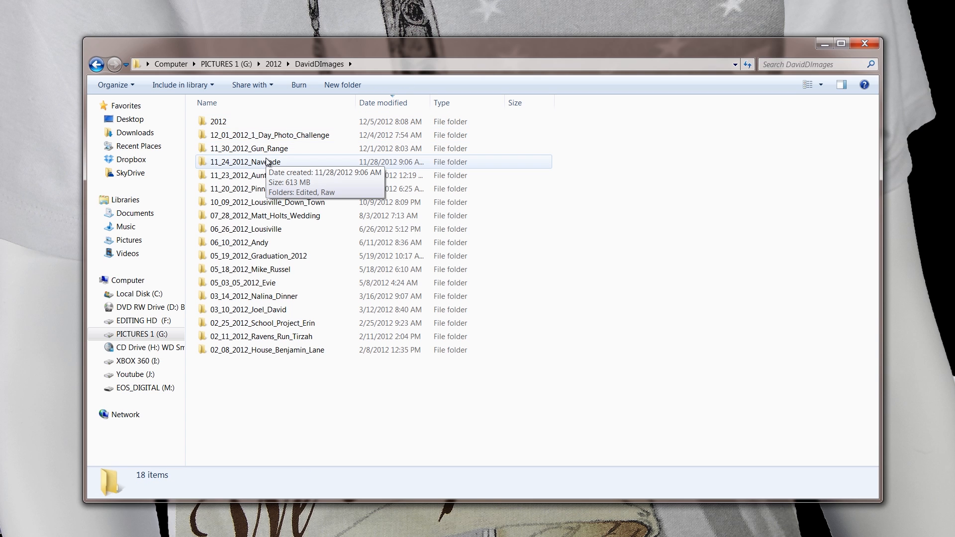
pyautogui.moveTo(229, 329)
pyautogui.moveTo(229, 345)
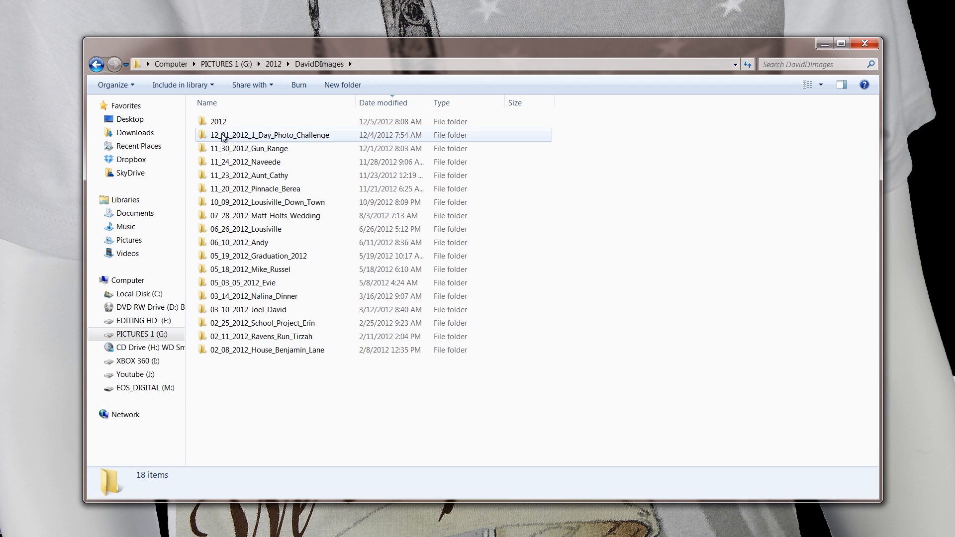
pyautogui.moveTo(241, 139)
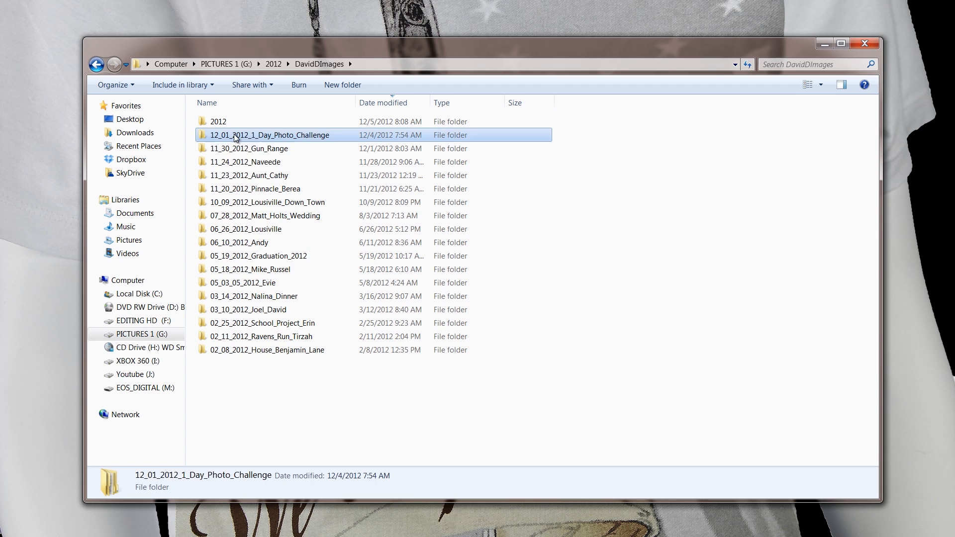
pyautogui.doubleClick(235, 136)
pyautogui.doubleClick(211, 149)
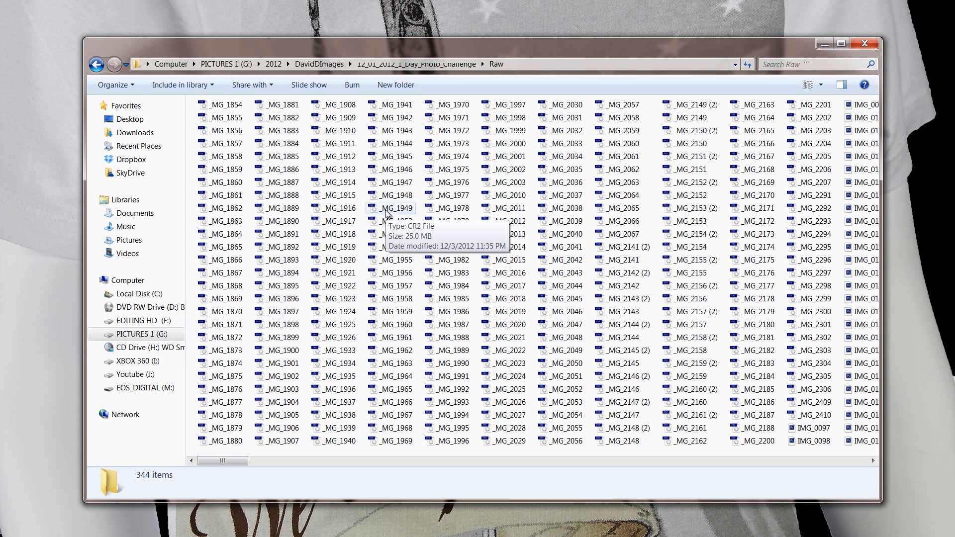
pyautogui.click(96, 65)
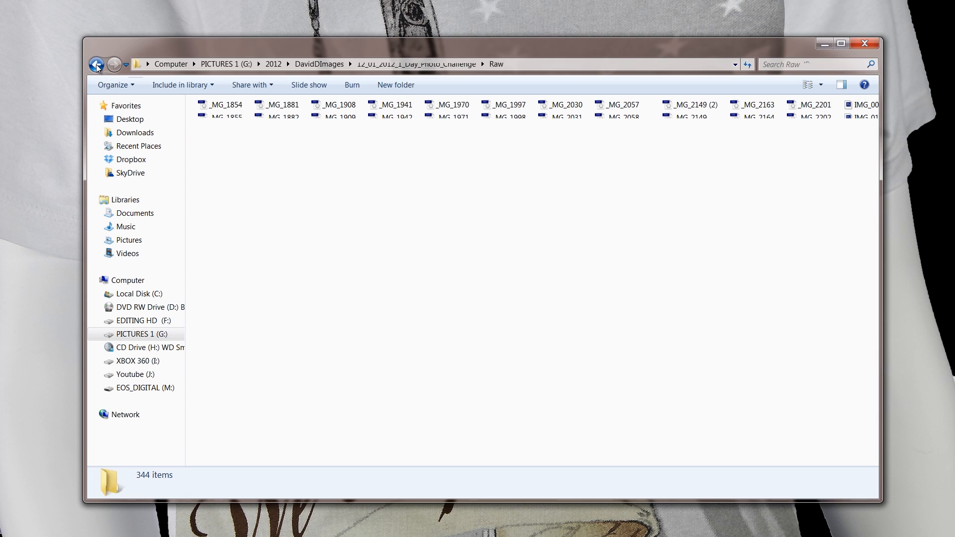
pyautogui.click(96, 64)
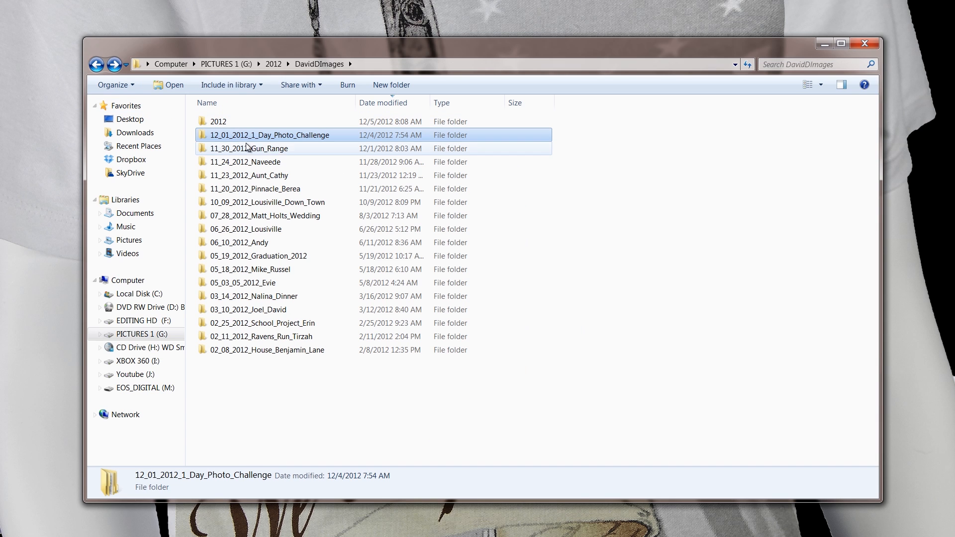
# - Look at how the 11_30_2012_Gun_Range folder is organized and return to the list of dated shoots
pyautogui.click(272, 149)
pyautogui.doubleClick(271, 149)
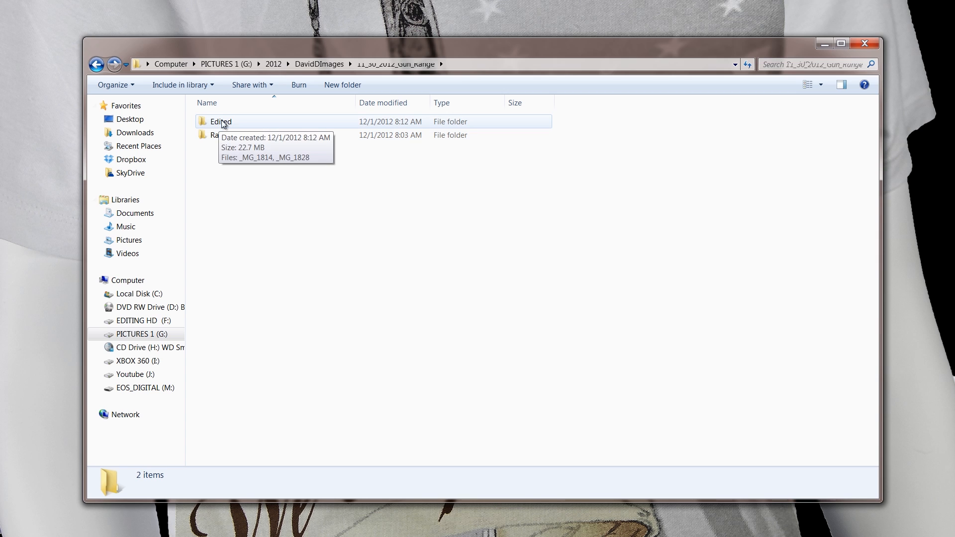
pyautogui.click(97, 65)
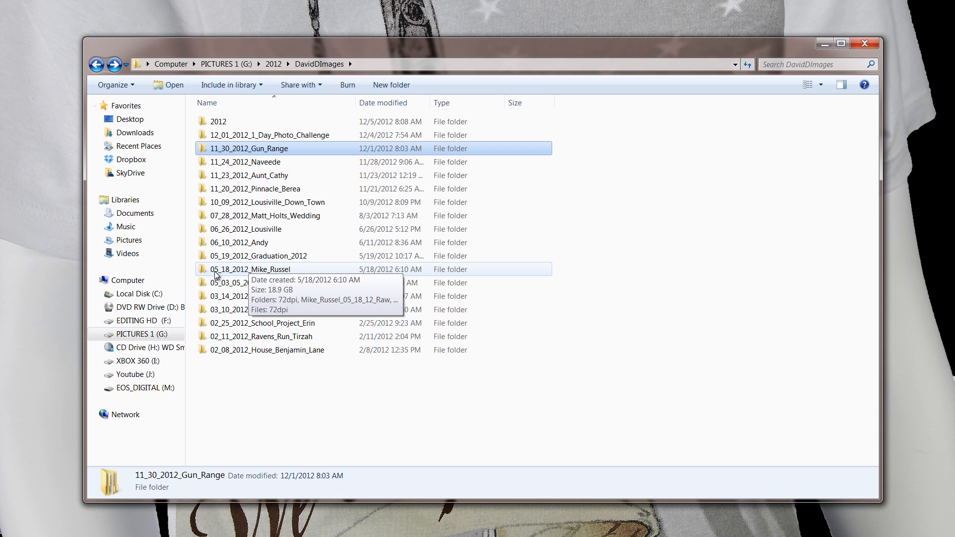
# - Look through the client folder dated 05_18_2012 and its 12_19_12 subfolder, and return to the list of dated shoots
pyautogui.doubleClick(251, 271)
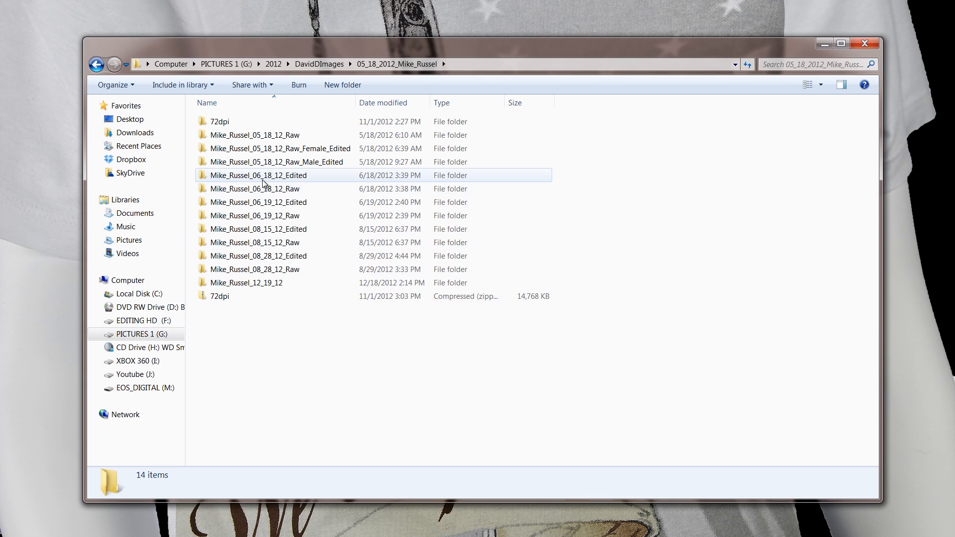
pyautogui.click(269, 284)
pyautogui.doubleClick(269, 283)
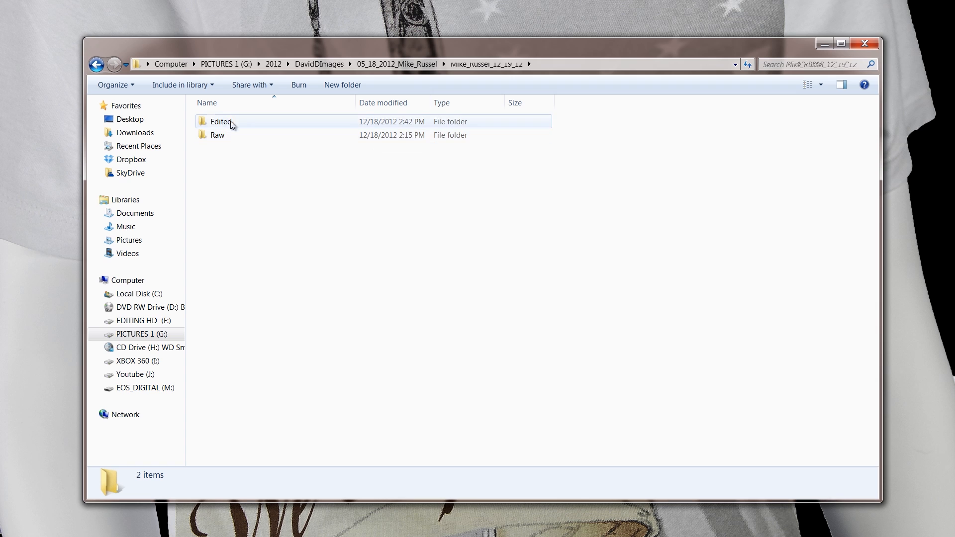
pyautogui.click(97, 64)
pyautogui.click(97, 64)
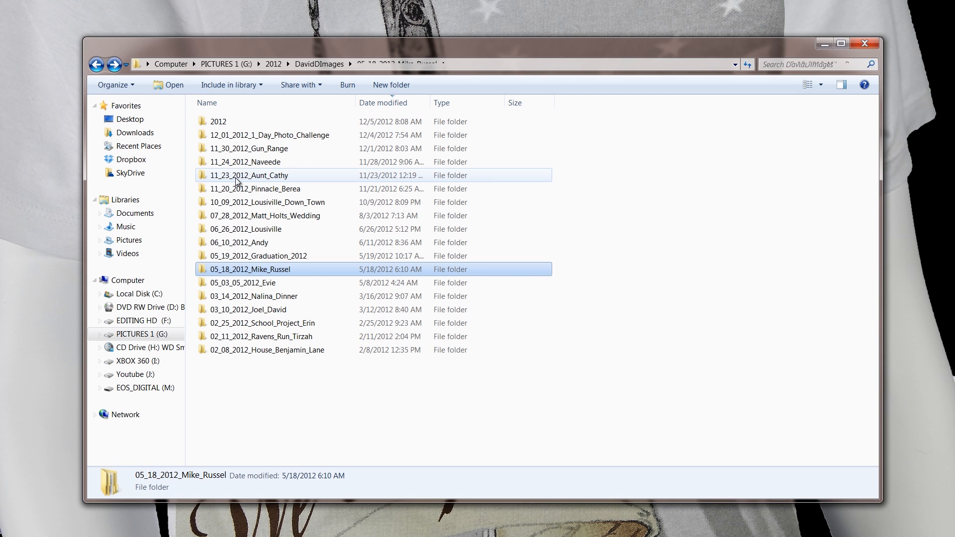
# - Reopen the 11_30_2012_Gun_Range folder to review its subfolders, and go back
pyautogui.moveTo(236, 180)
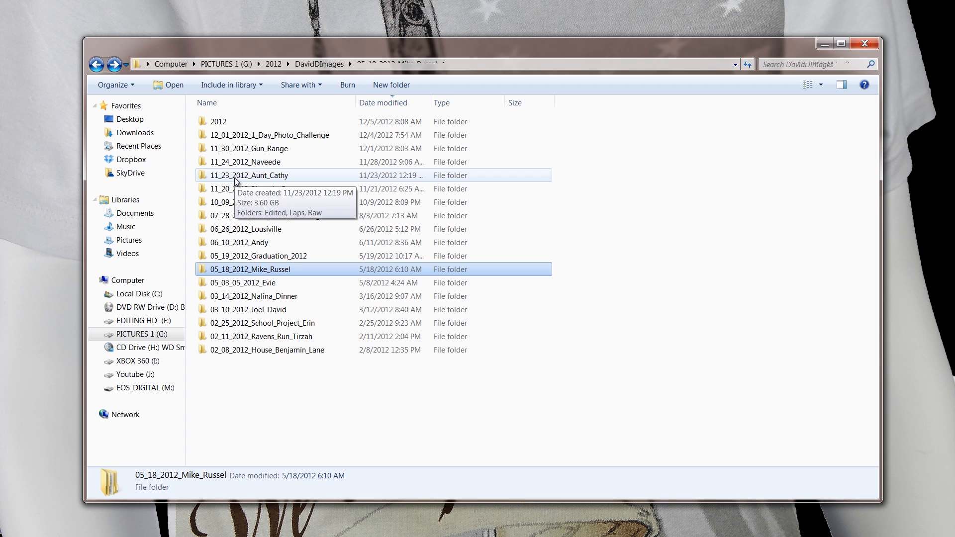
pyautogui.doubleClick(231, 148)
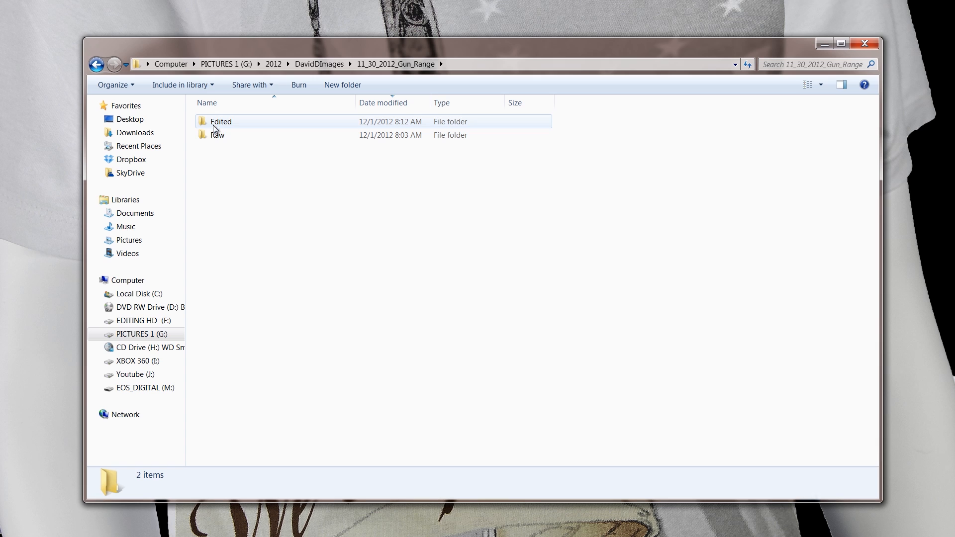
pyautogui.click(97, 65)
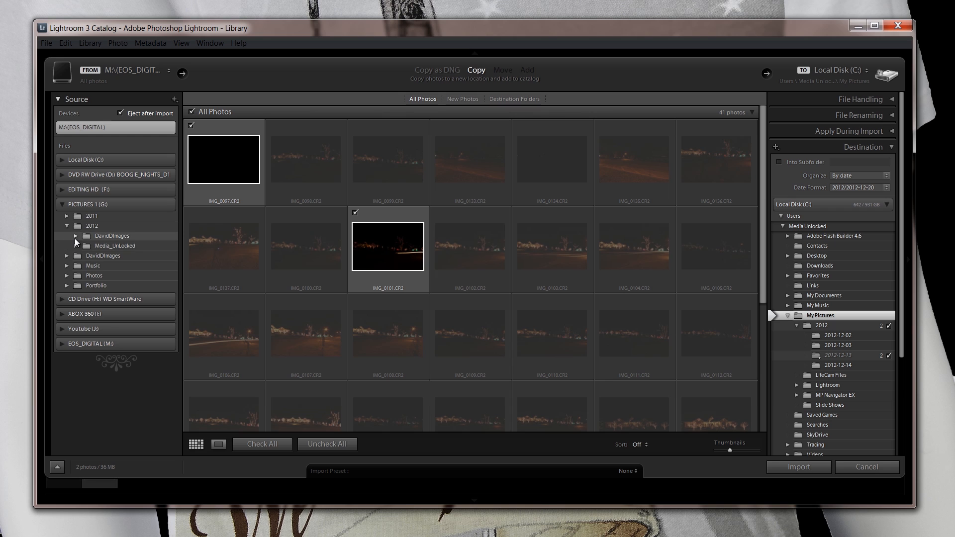
# - In Lightroom's import window, choose the Raw folder of 12_01_2012_1_Day_Photo_Challenge on PICTURES 1 (G:) as the source
pyautogui.click(76, 236)
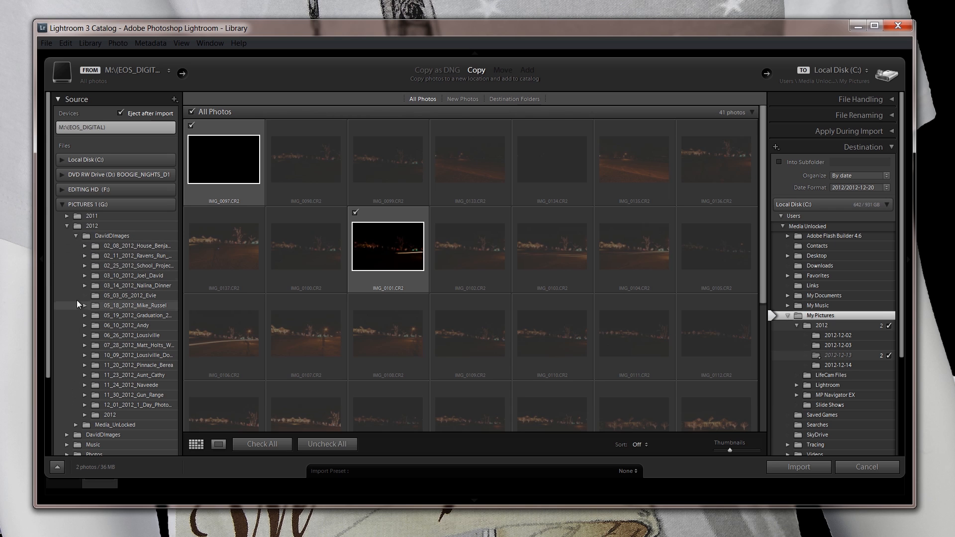
pyautogui.click(86, 405)
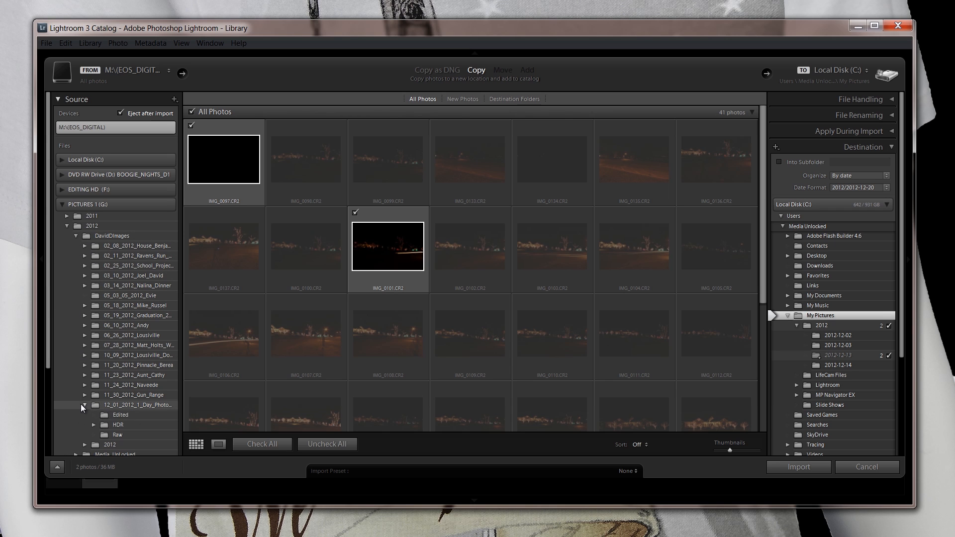
pyautogui.click(105, 435)
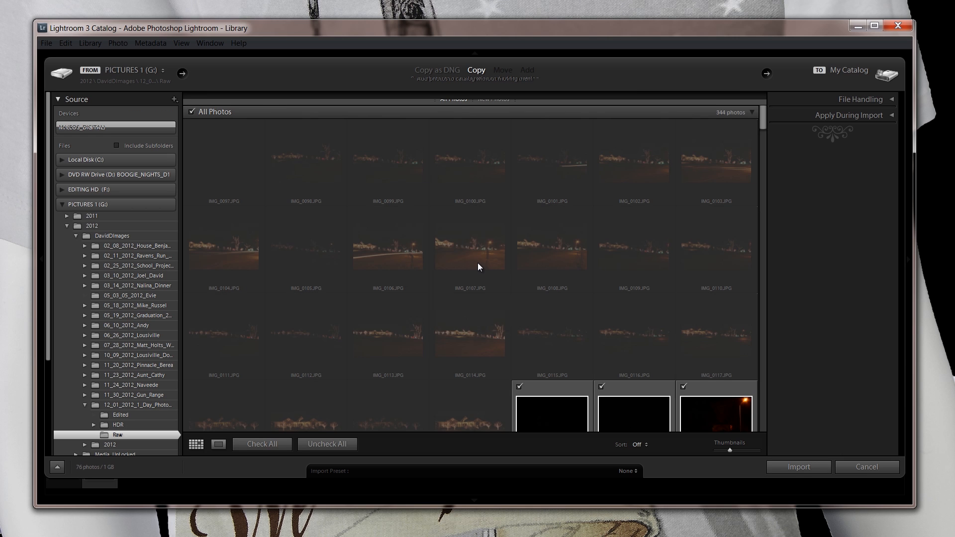
# - Examine the Raw folder's thumbnails to see which photos are available for import
pyautogui.scroll(-3, 477, 263)
pyautogui.scroll(-5, 476, 265)
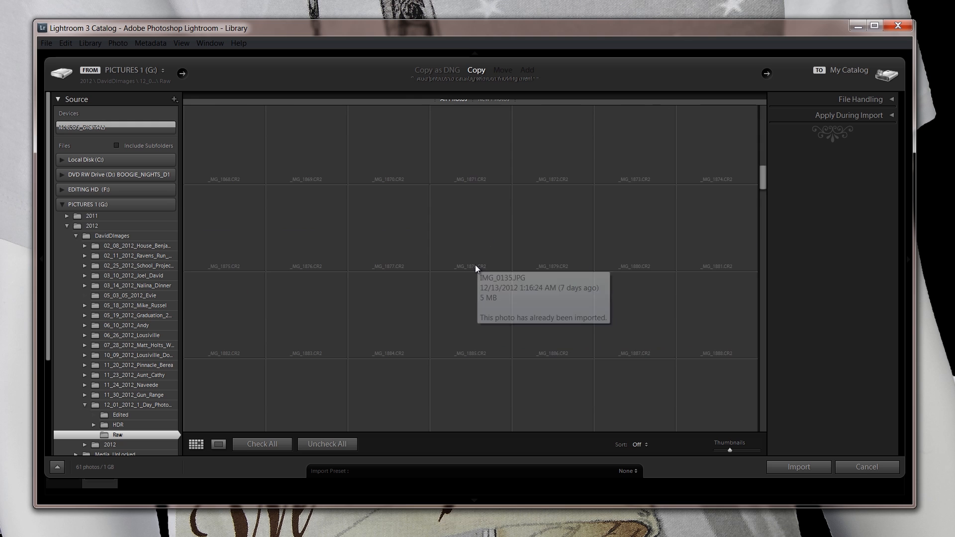
pyautogui.scroll(-3, 475, 268)
pyautogui.scroll(-5, 471, 314)
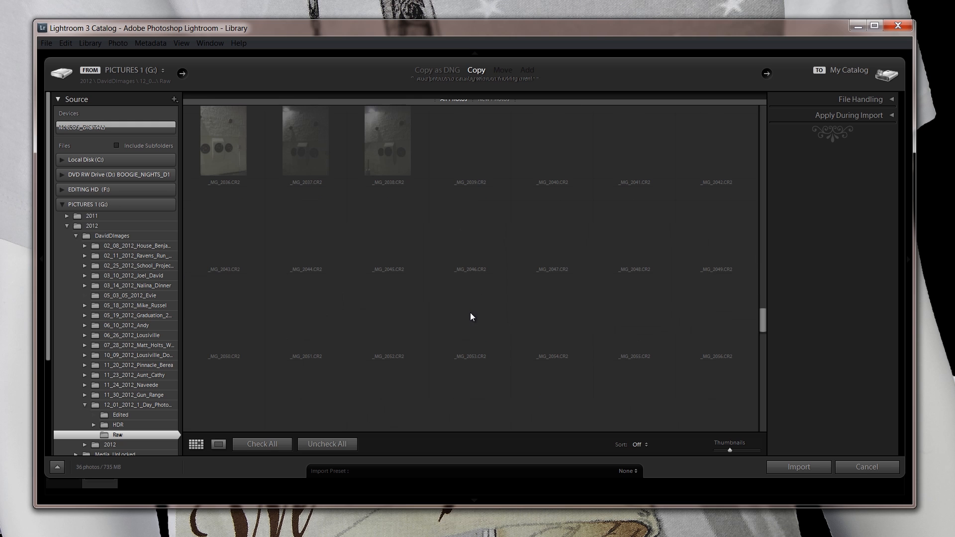
pyautogui.scroll(-10, 479, 327)
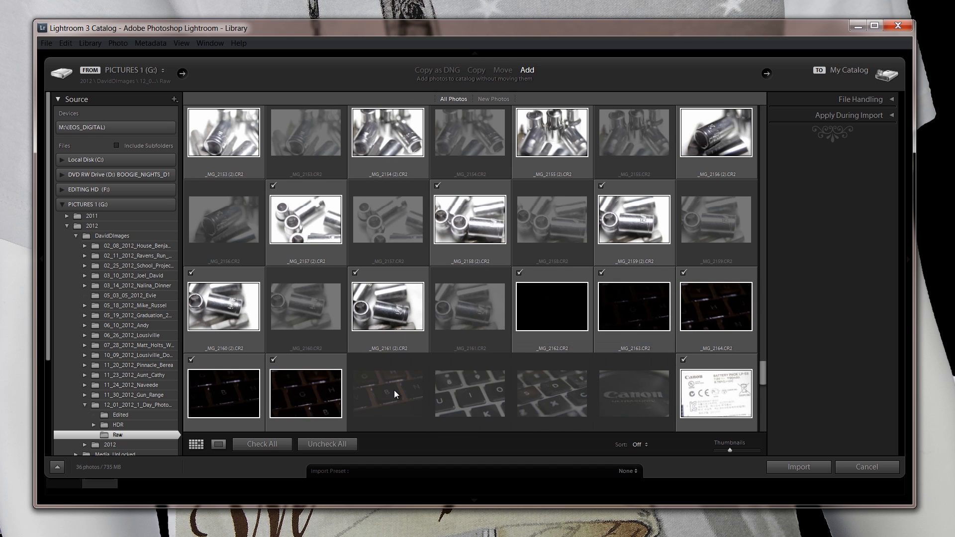
pyautogui.scroll(-8, 397, 383)
pyautogui.scroll(15, 403, 371)
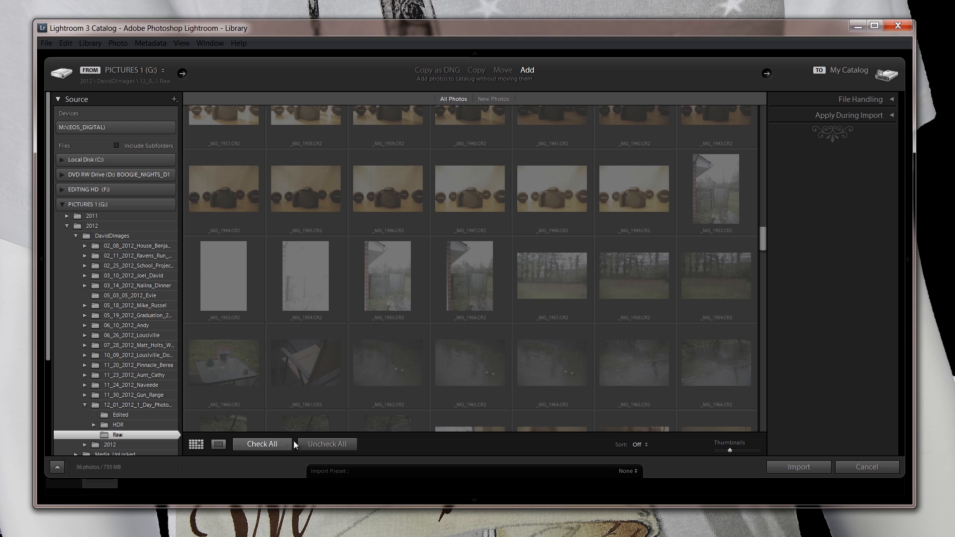
# - Uncheck all the photos in the Raw folder so none is marked for import
pyautogui.click(320, 443)
pyautogui.scroll(-3, 281, 341)
pyautogui.scroll(-10, 327, 272)
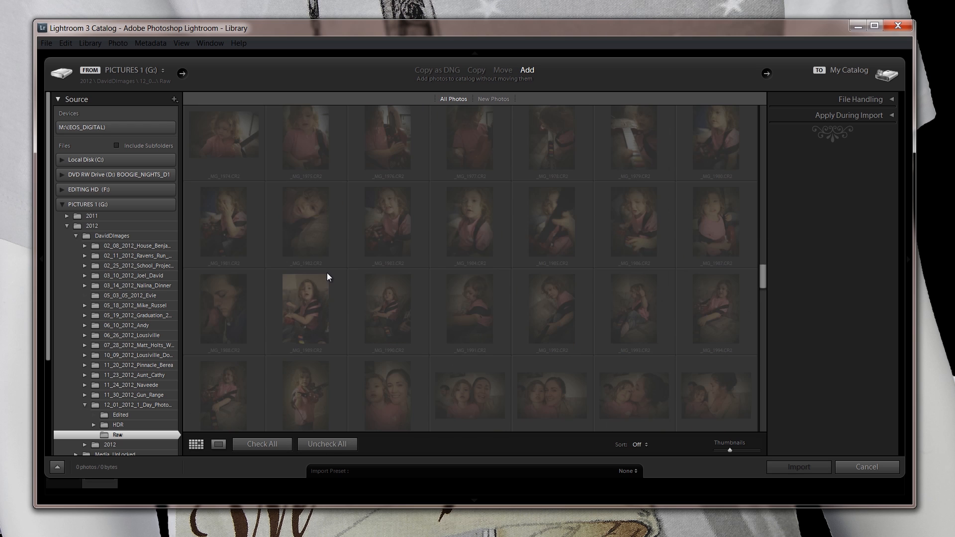
# - Examine the Raw folder's thumbnails from start to end to see which photos can still be imported
pyautogui.scroll(-3, 327, 272)
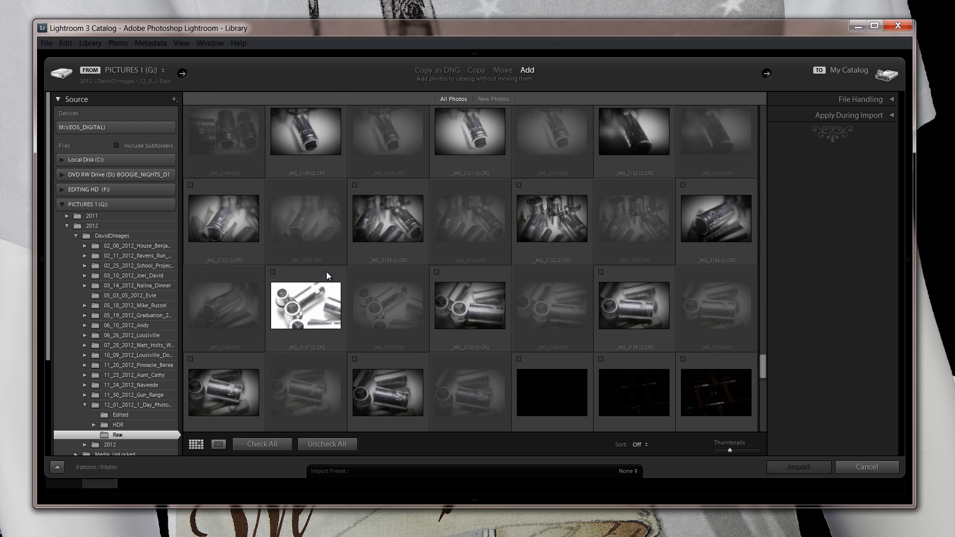
pyautogui.scroll(-3, 327, 270)
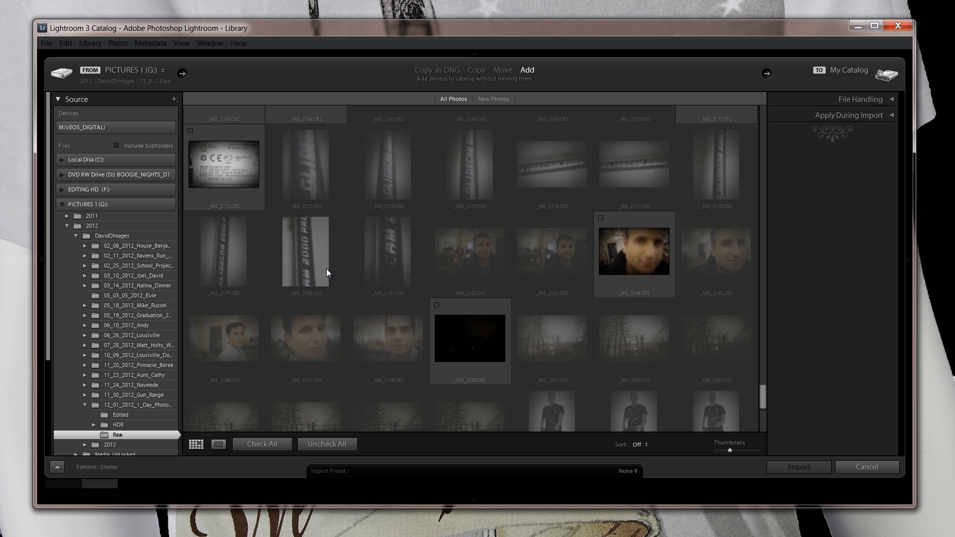
pyautogui.scroll(-3, 327, 268)
pyautogui.scroll(8, 326, 269)
pyautogui.scroll(10, 327, 269)
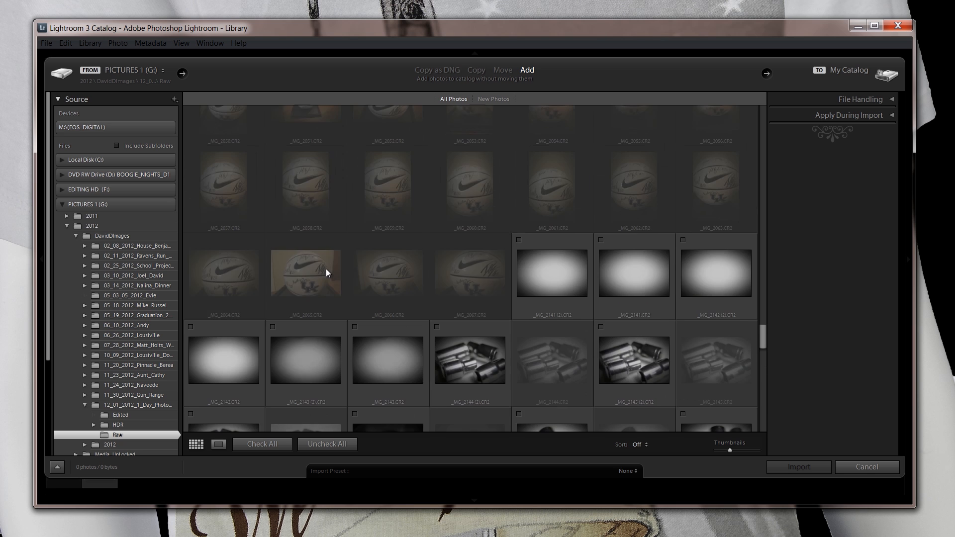
pyautogui.scroll(12, 326, 269)
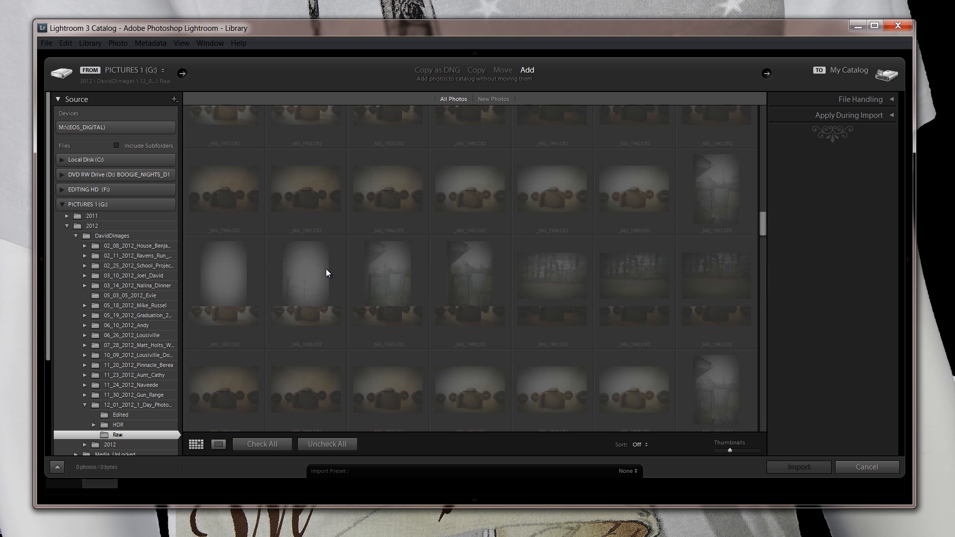
pyautogui.scroll(3, 326, 273)
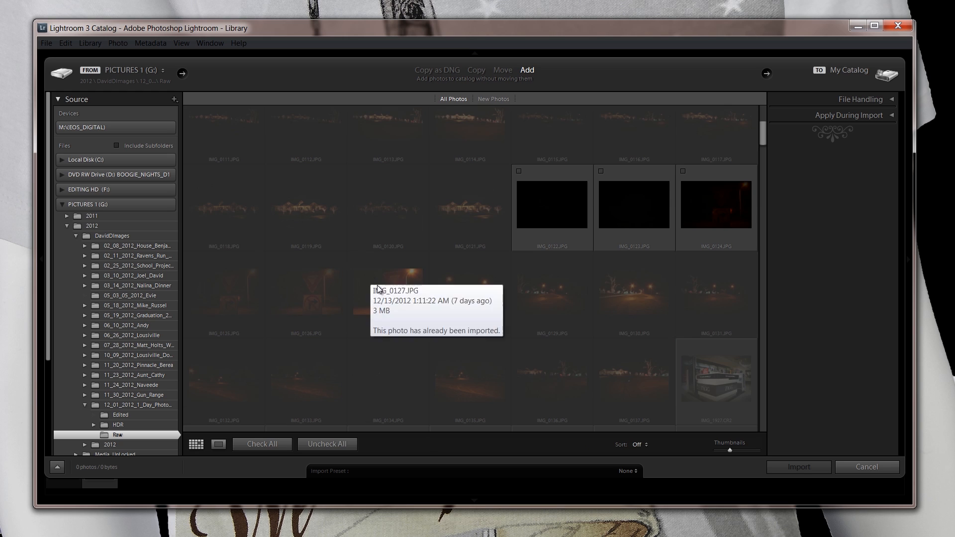
pyautogui.moveTo(499, 327)
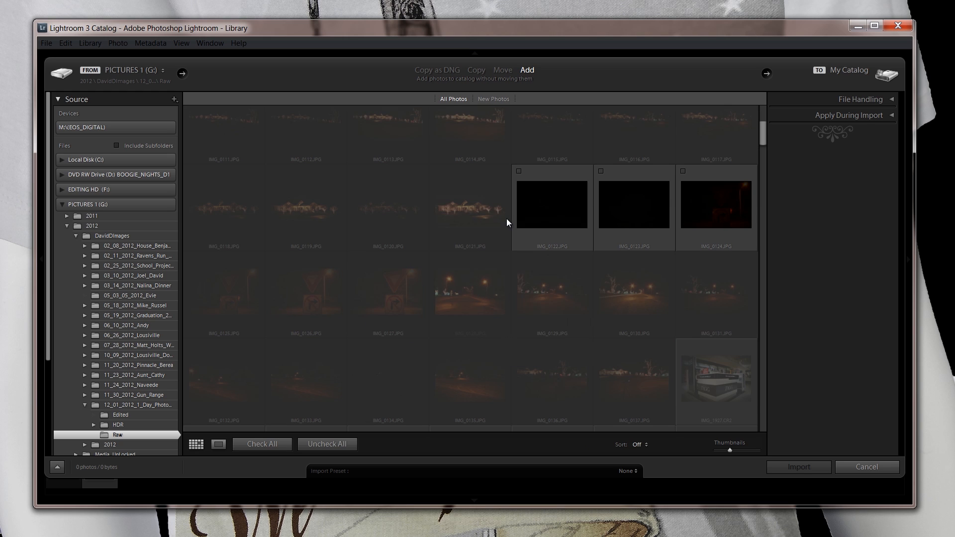
pyautogui.scroll(3, 448, 259)
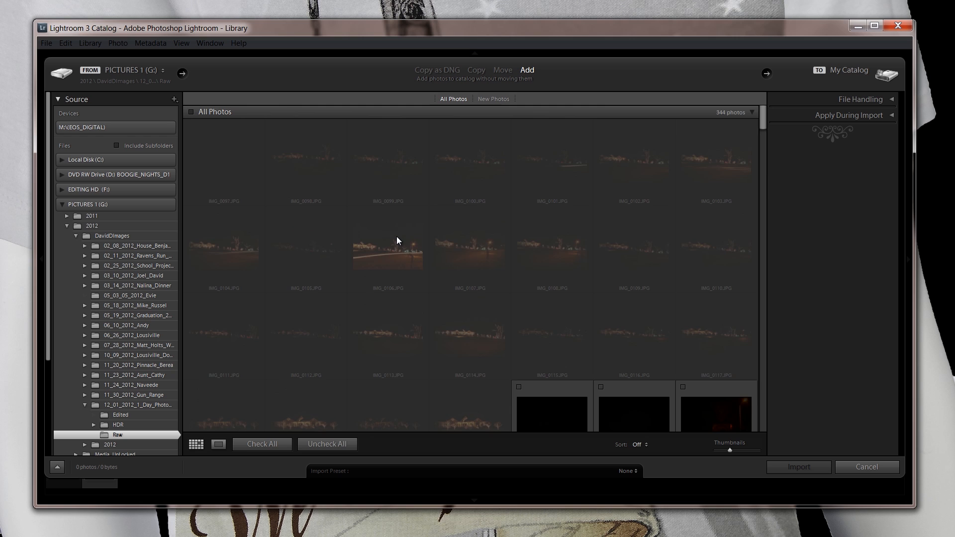
# - Mark the photos _MG_2147 (2).CR2 and _MG_2148 (2).CR2 for import, and cancel the import
pyautogui.scroll(-20, 396, 240)
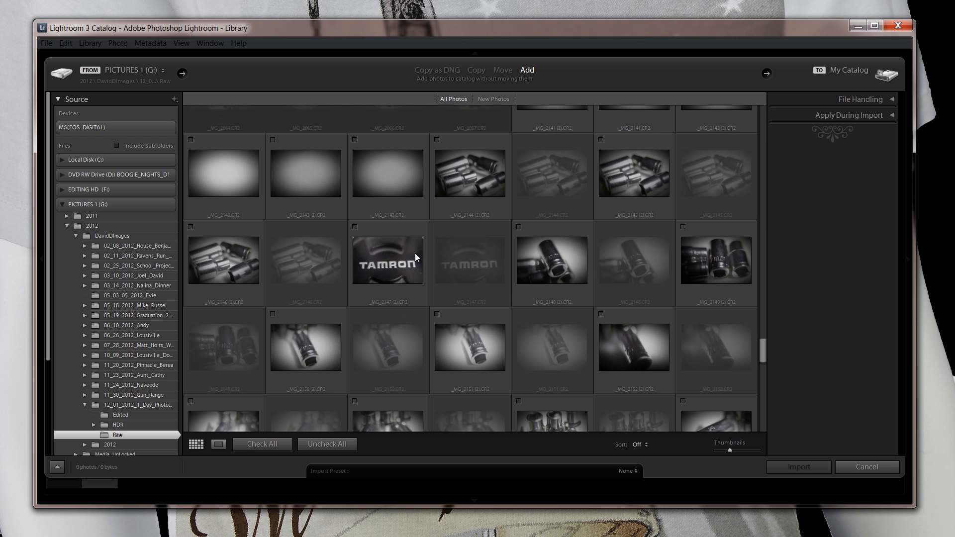
pyautogui.click(354, 226)
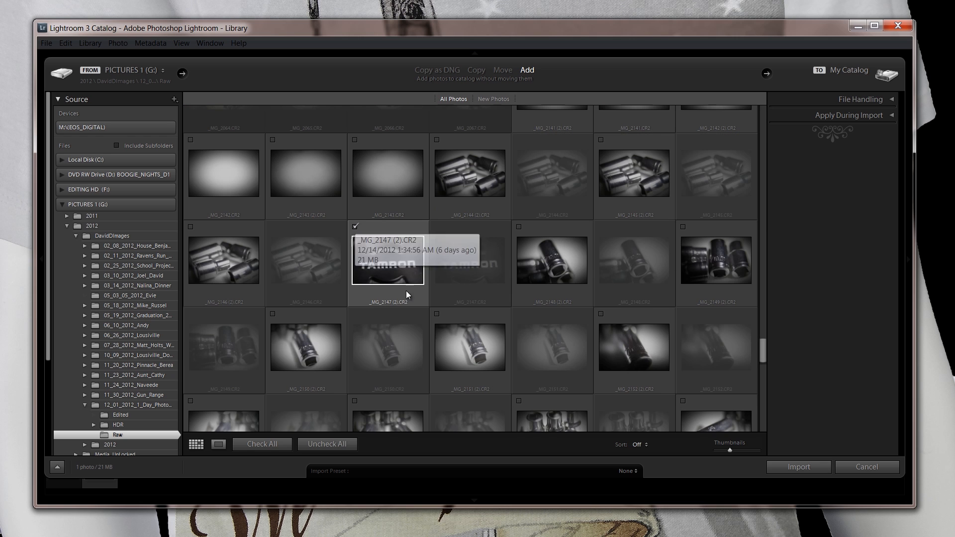
pyautogui.click(355, 227)
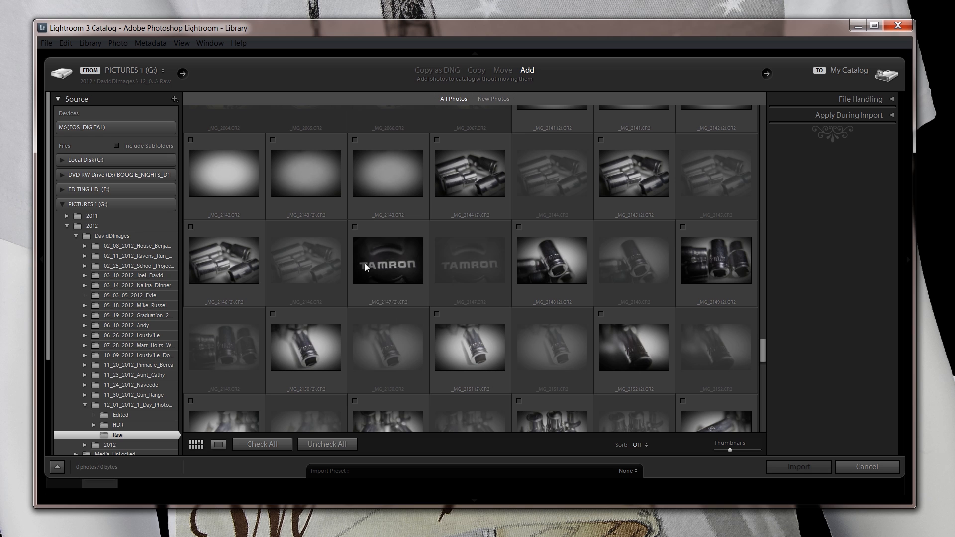
pyautogui.click(353, 225)
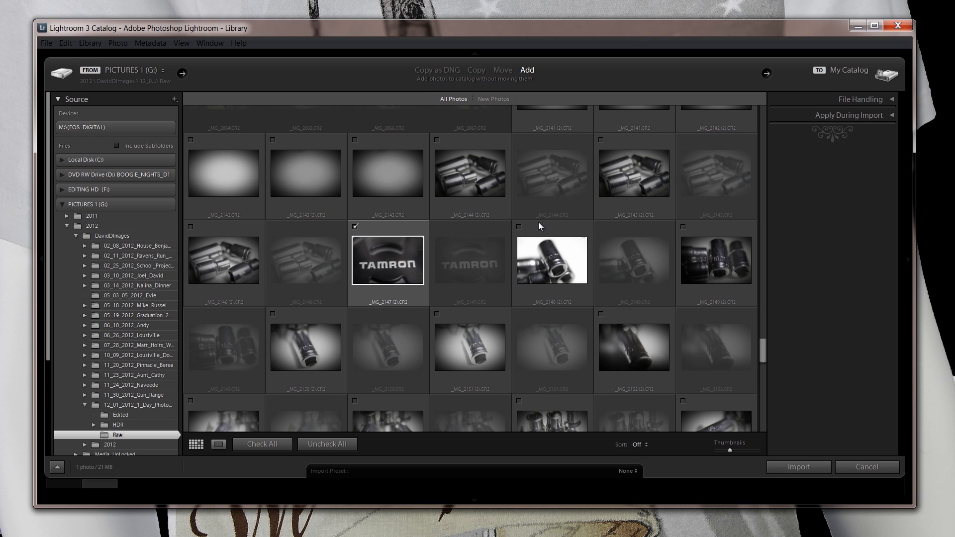
pyautogui.click(518, 227)
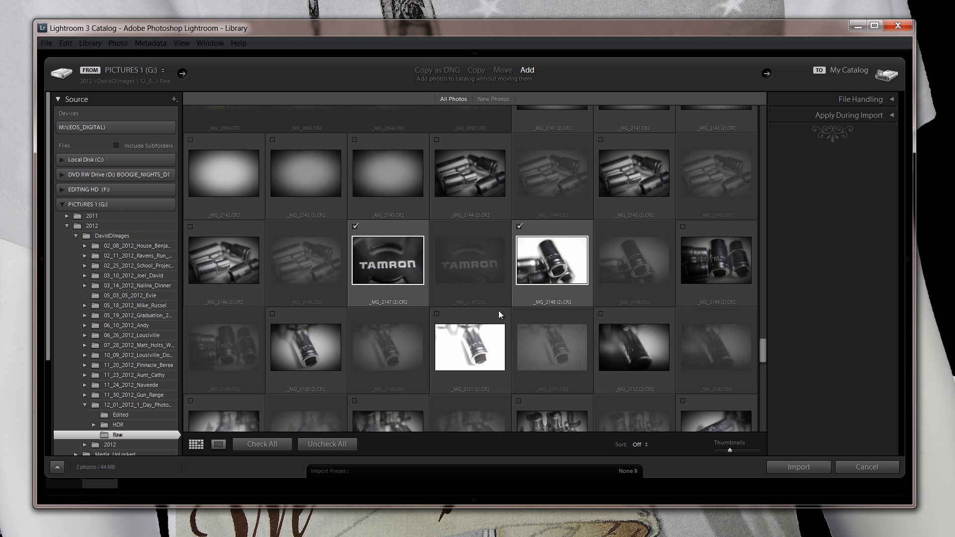
pyautogui.scroll(-15, 488, 308)
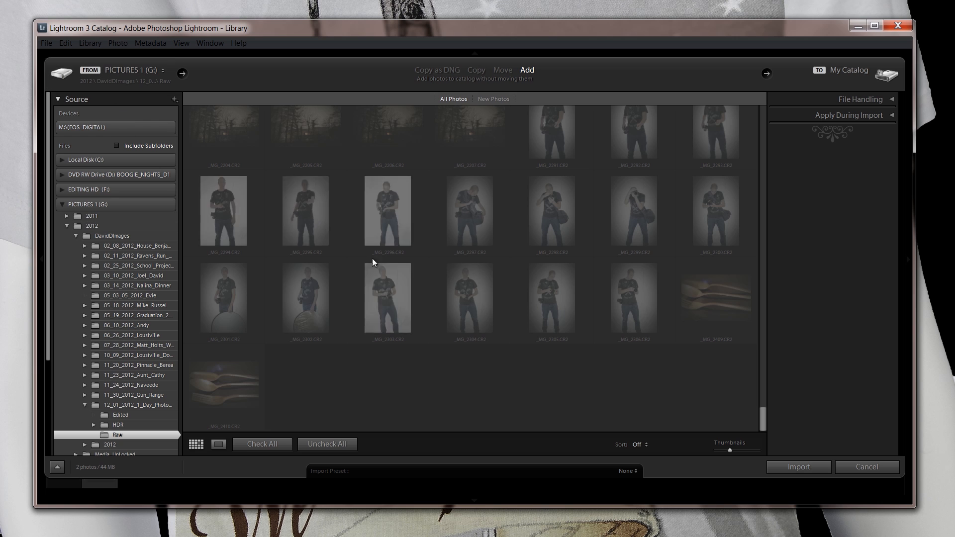
pyautogui.click(869, 466)
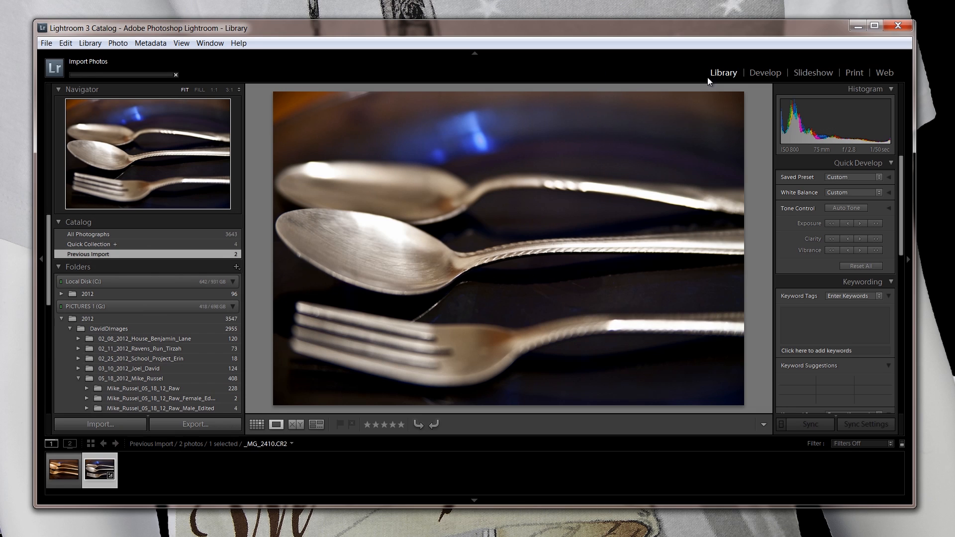
# - Show the photos of the Raw folder under 12_01_2012_1_Day_Photo_Challenge in the Library
pyautogui.scroll(-3, 144, 339)
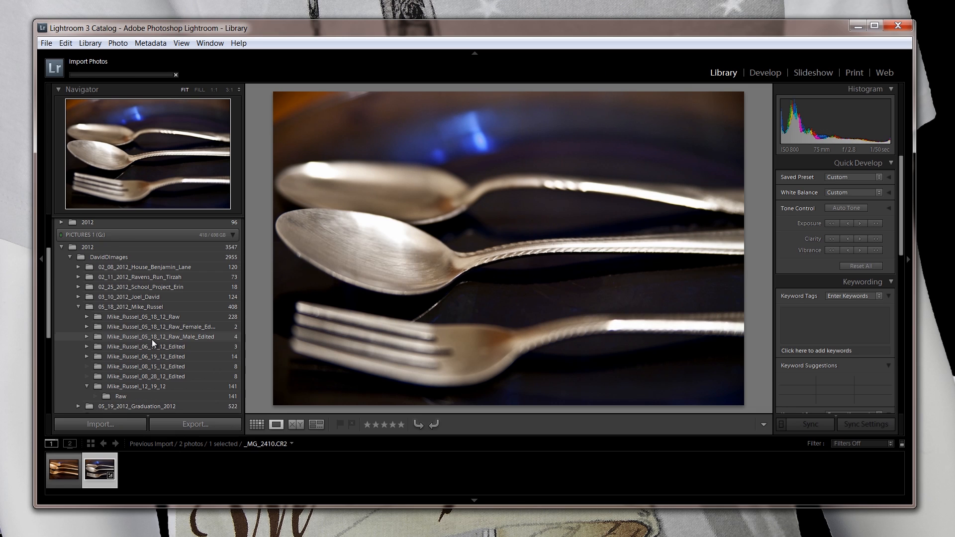
pyautogui.scroll(-2, 124, 313)
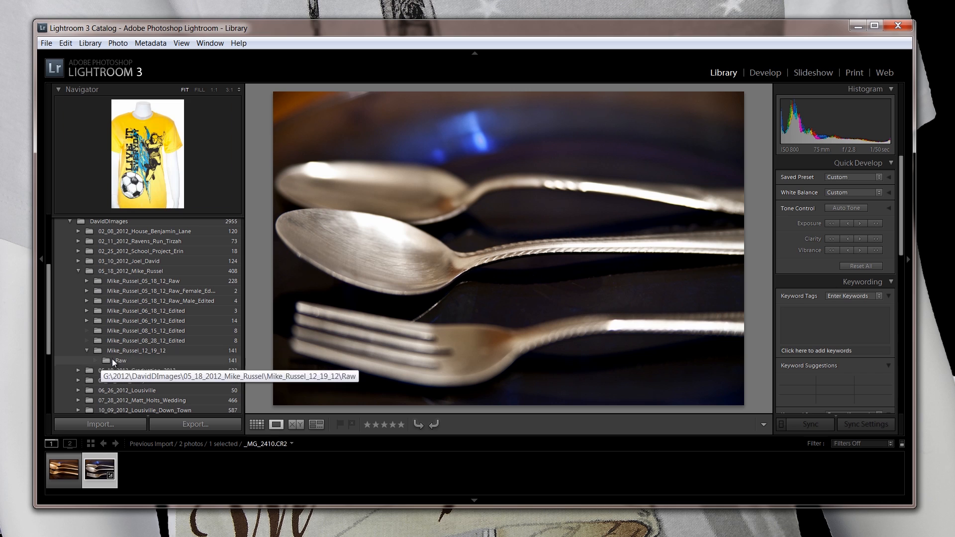
pyautogui.click(78, 271)
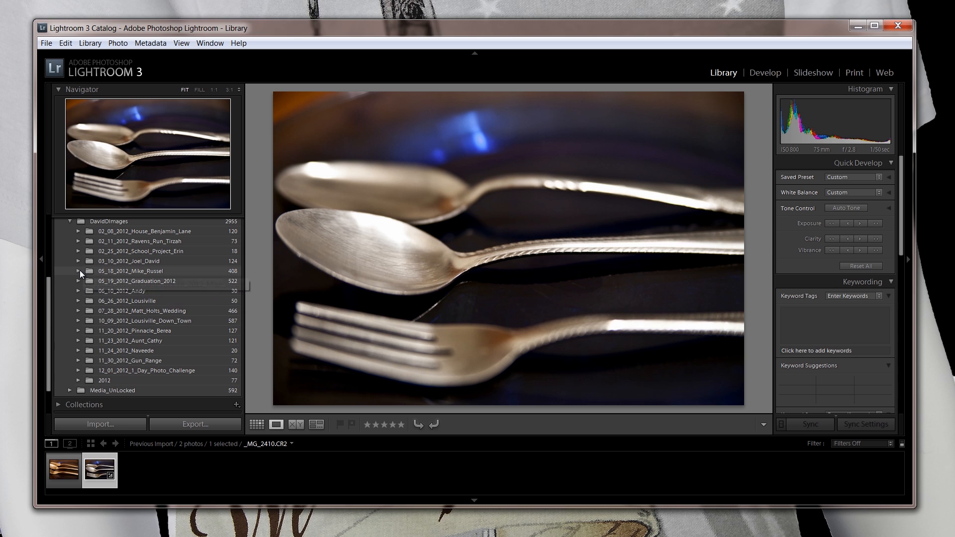
pyautogui.click(79, 371)
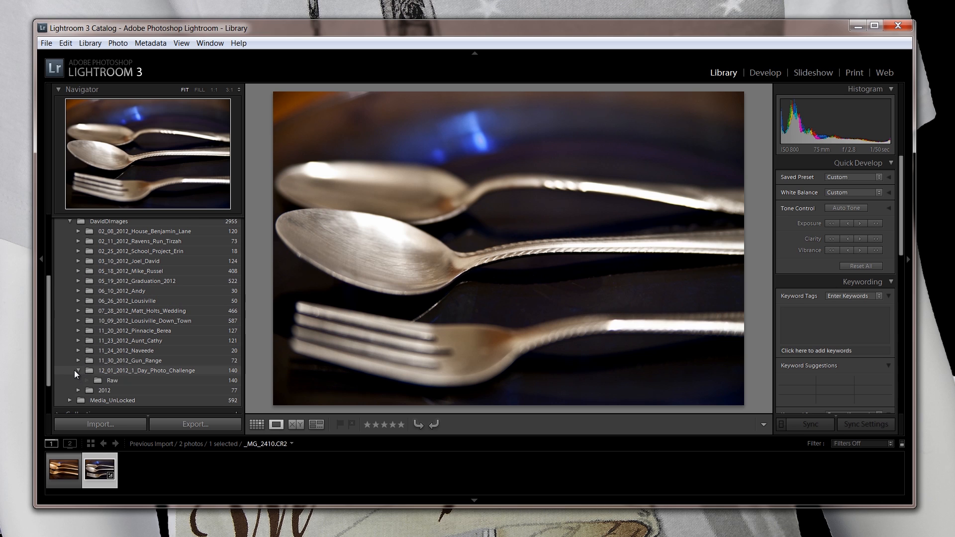
pyautogui.scroll(-2, 70, 368)
pyautogui.click(100, 333)
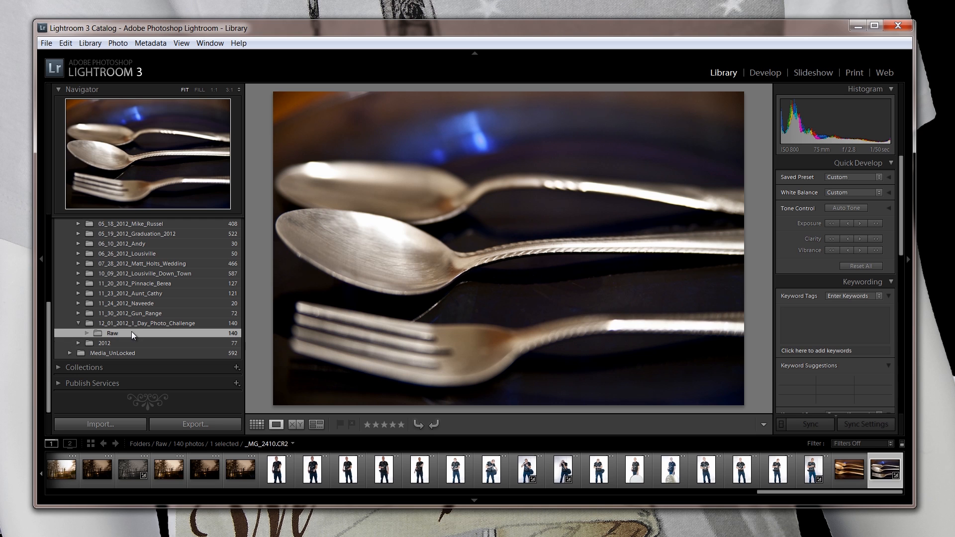
# - Review the Raw folder's photos one at a time, including the backyard tree shots and the night shots of holiday lights
pyautogui.click(61, 469)
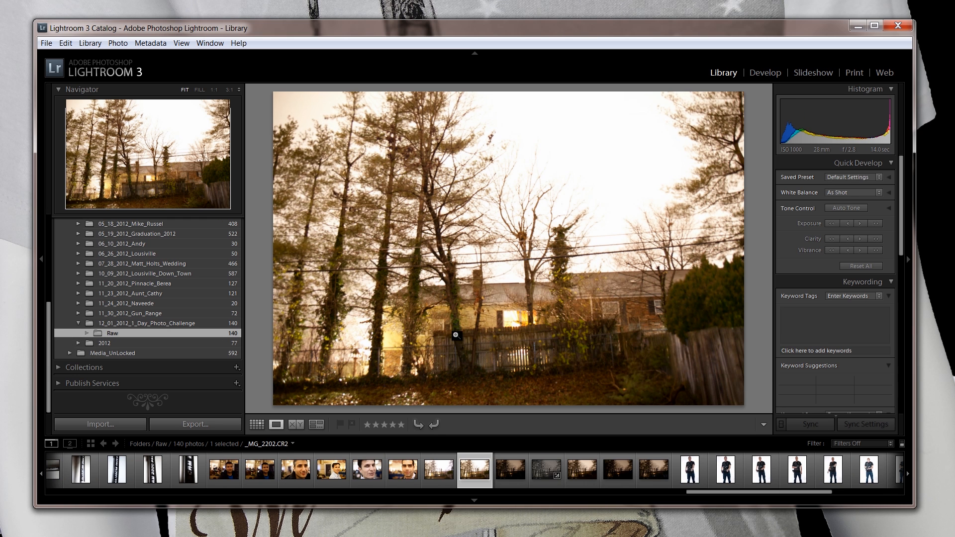
pyautogui.moveTo(707, 495); pyautogui.dragTo(359, 494)
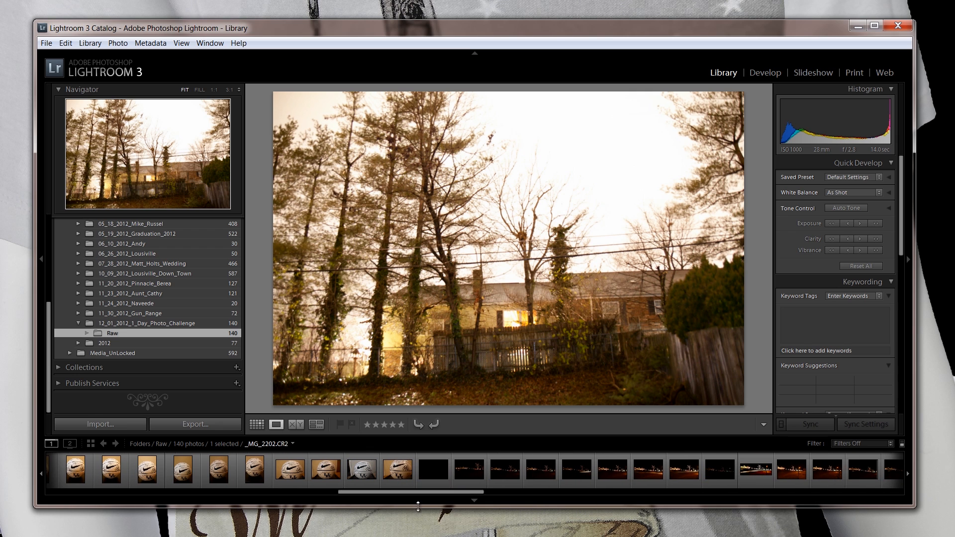
pyautogui.click(684, 469)
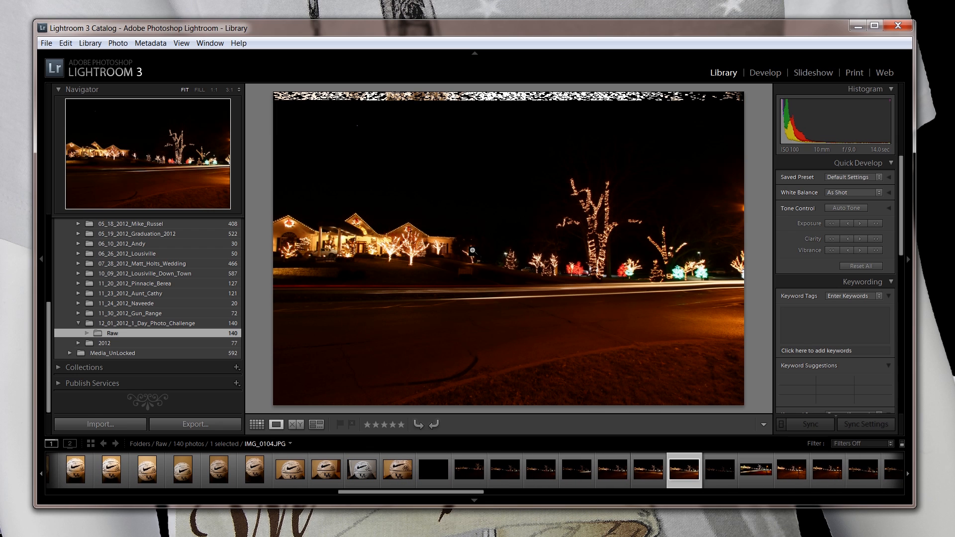
pyautogui.moveTo(402, 493); pyautogui.dragTo(469, 492)
pyautogui.click(448, 475)
pyautogui.click(482, 478)
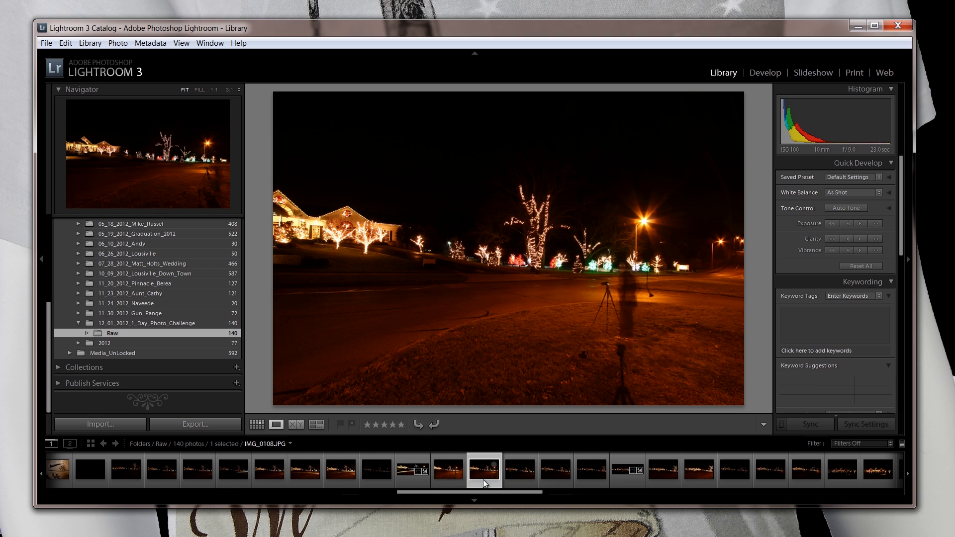
pyautogui.click(521, 475)
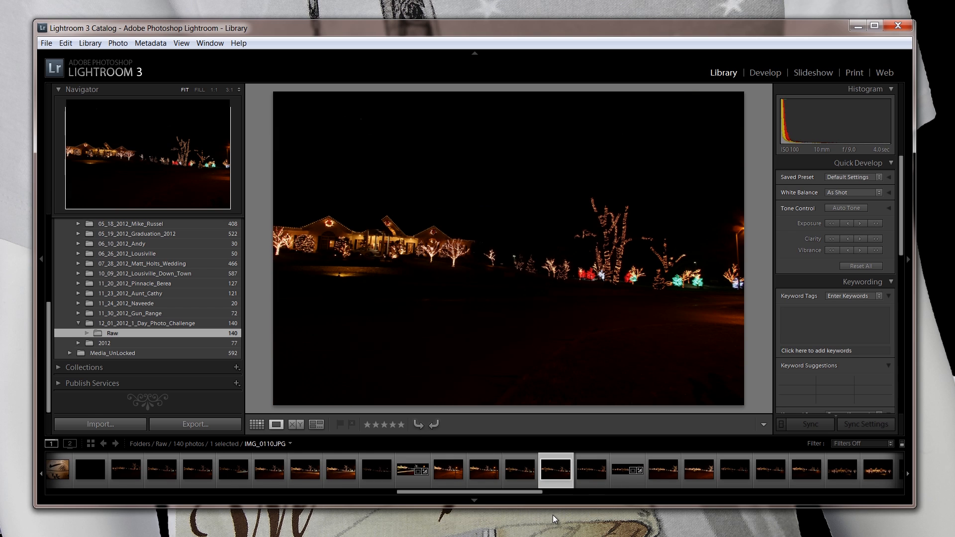
pyautogui.moveTo(515, 491); pyautogui.dragTo(667, 503)
pyautogui.click(492, 475)
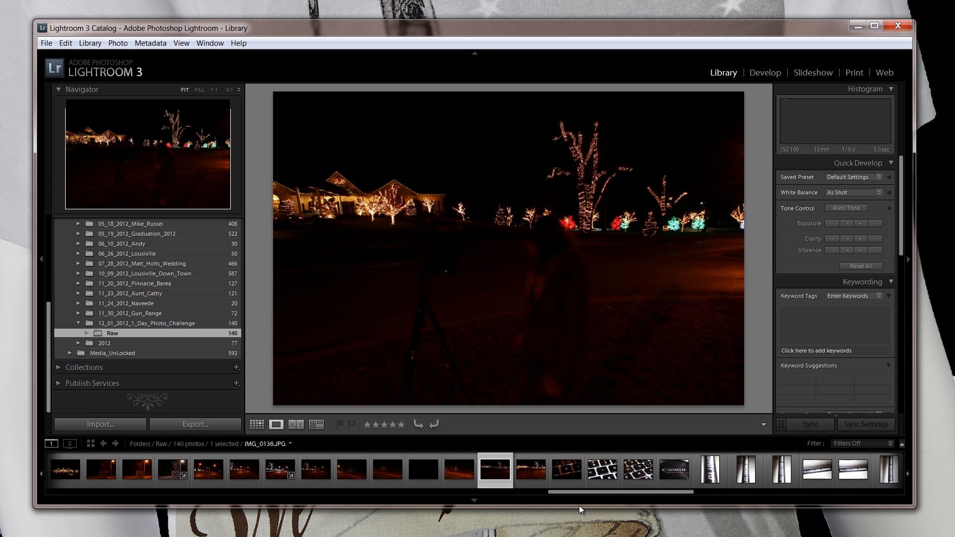
pyautogui.moveTo(673, 494); pyautogui.dragTo(838, 497)
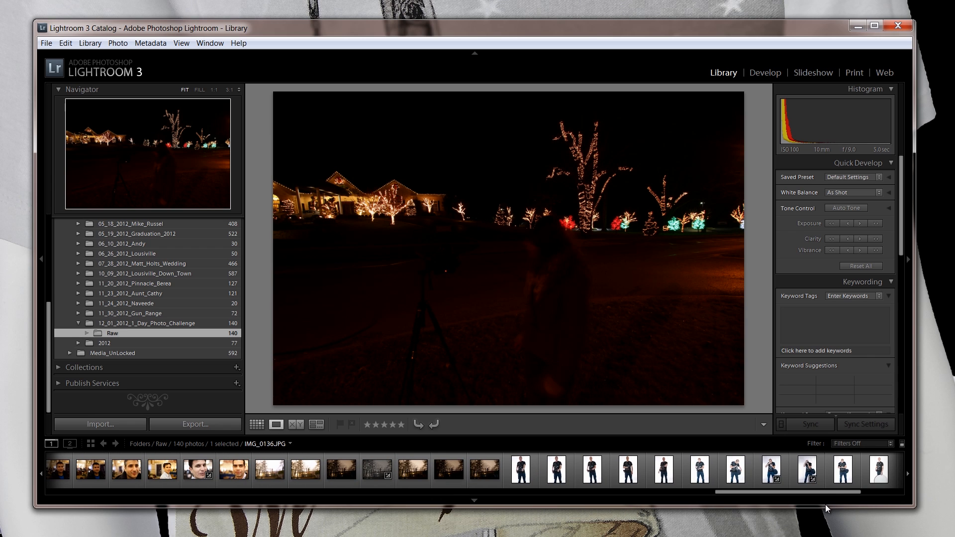
pyautogui.click(413, 470)
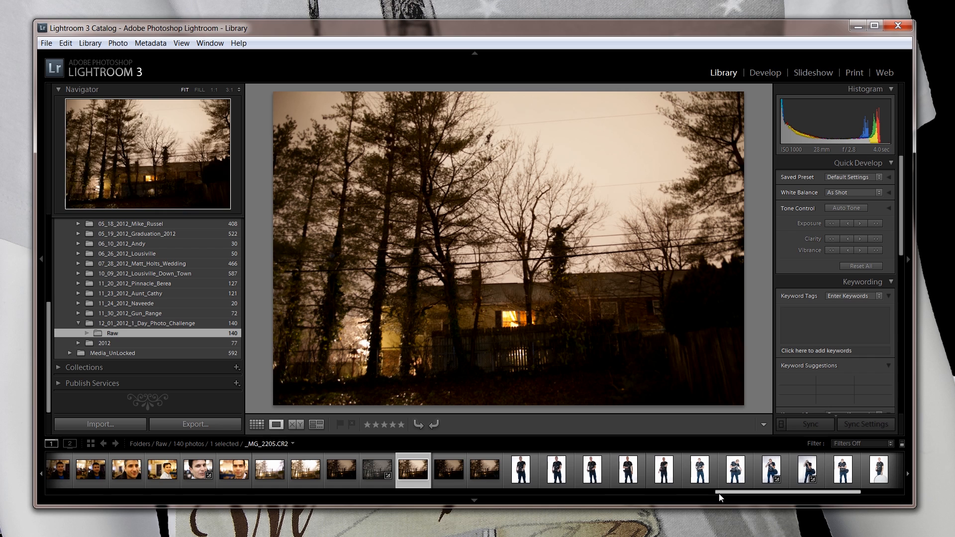
# - Open the close-up portrait _MG_2187.CR2 in the Develop module and set its white balance Temp to 3070
pyautogui.moveTo(721, 492); pyautogui.dragTo(659, 502)
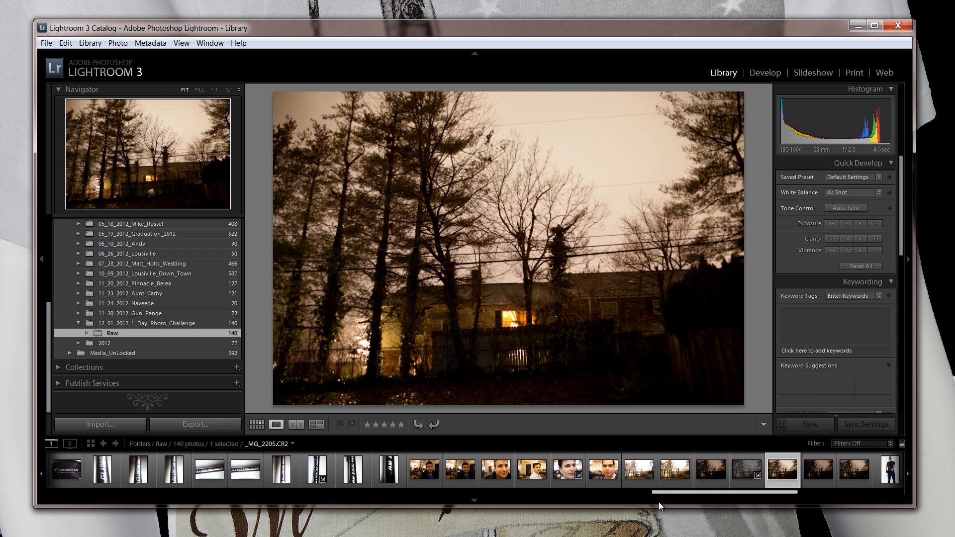
pyautogui.click(565, 473)
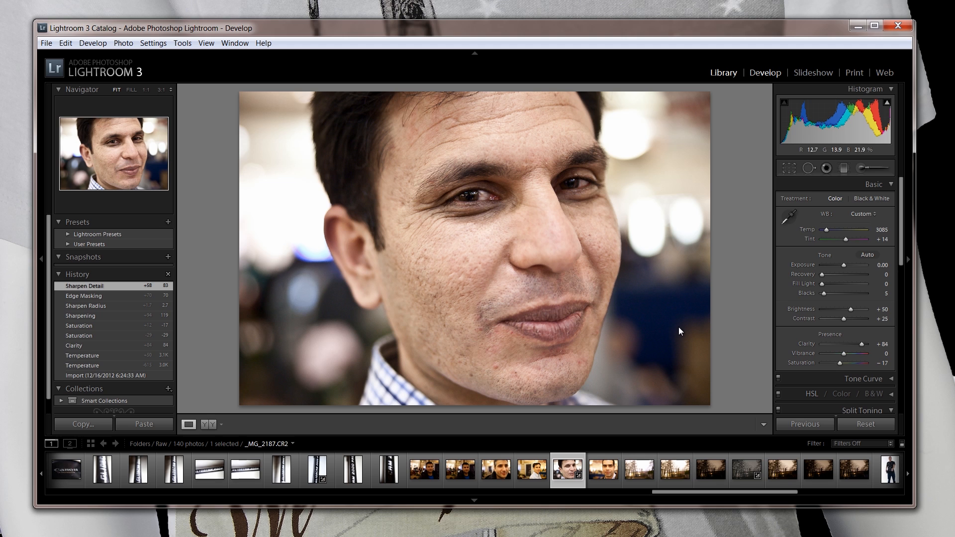
pyautogui.moveTo(828, 231); pyautogui.dragTo(833, 231)
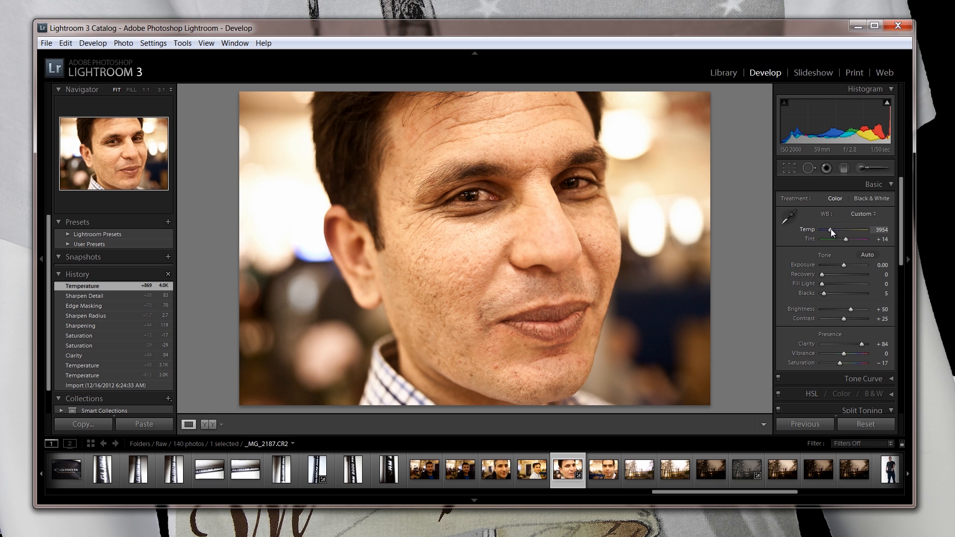
pyautogui.moveTo(831, 229); pyautogui.dragTo(824, 231)
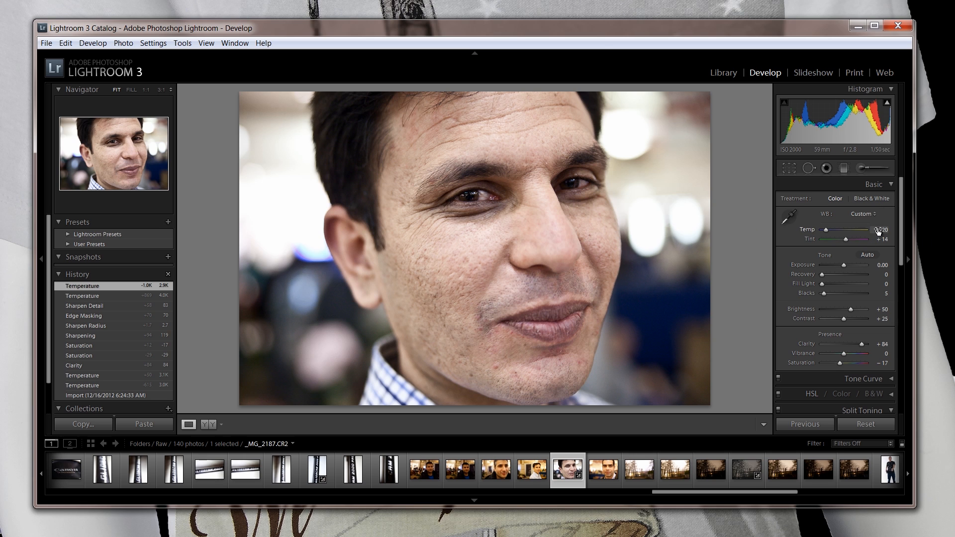
pyautogui.moveTo(884, 229); pyautogui.dragTo(892, 229)
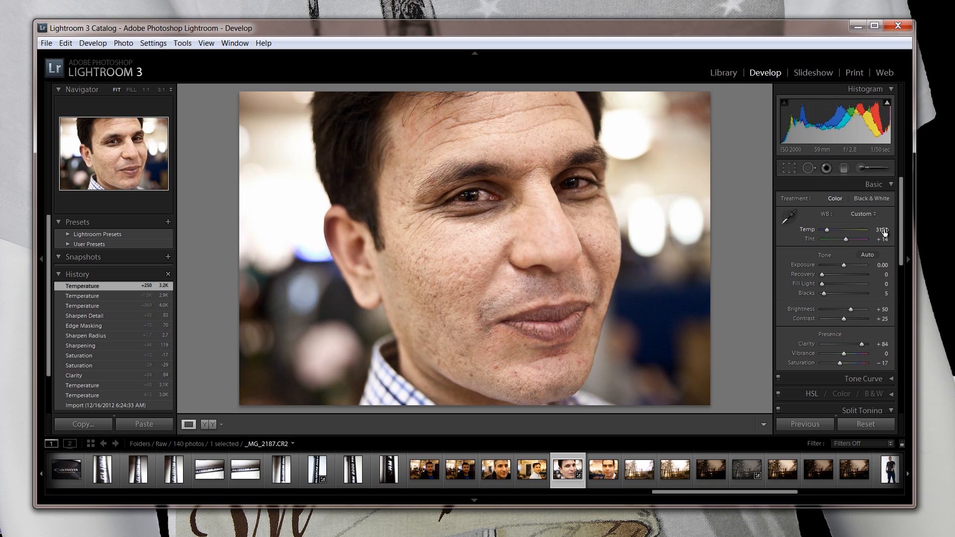
pyautogui.moveTo(882, 230); pyautogui.dragTo(877, 230)
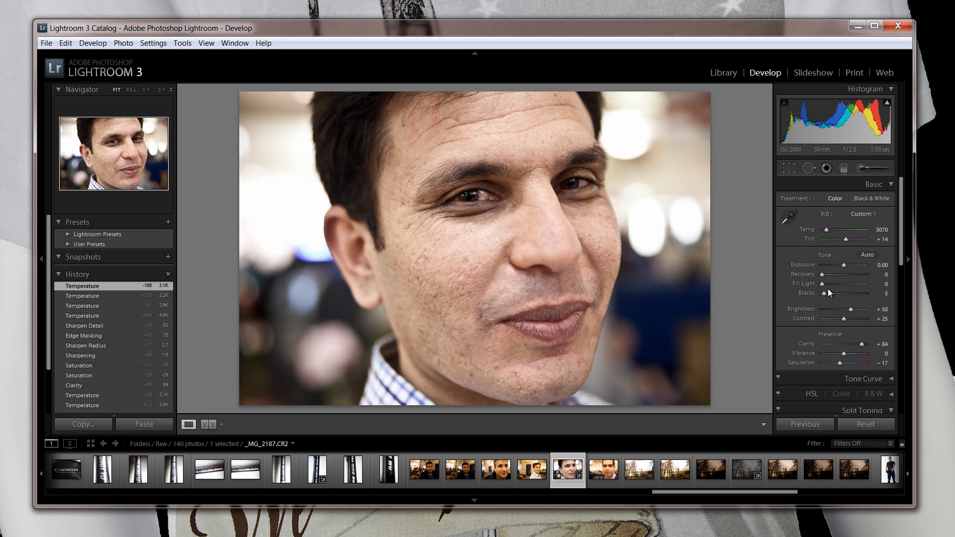
# - Set the portrait's Blacks to 2
pyautogui.moveTo(827, 293); pyautogui.dragTo(840, 295)
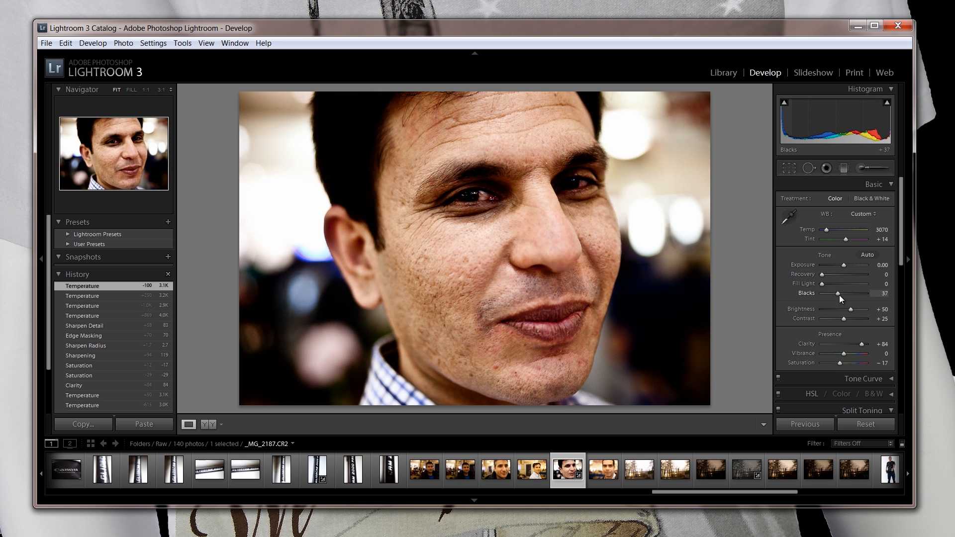
pyautogui.moveTo(840, 295); pyautogui.dragTo(822, 285)
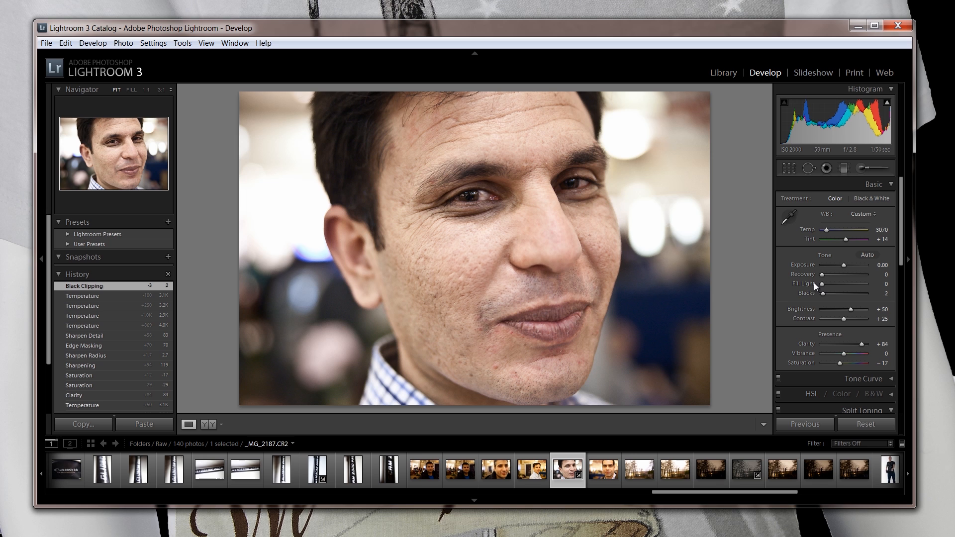
# - Try strongly negative and positive Clarity on the portrait and settle on +89
pyautogui.moveTo(822, 274)
pyautogui.mouseDown()
pyautogui.moveTo(888, 279)
pyautogui.moveTo(820, 276)
pyautogui.mouseUp()
pyautogui.scroll(-2, 786, 335)
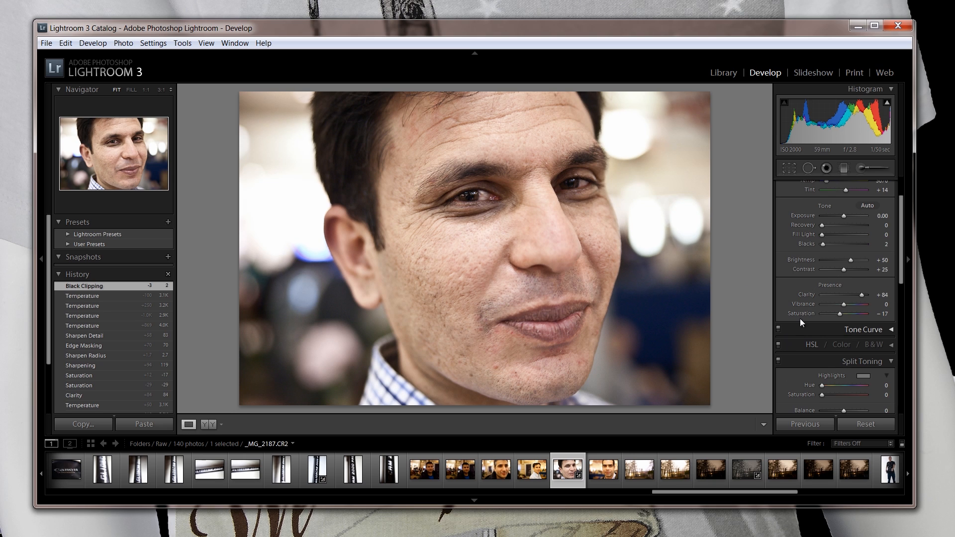
pyautogui.moveTo(838, 295); pyautogui.dragTo(824, 294)
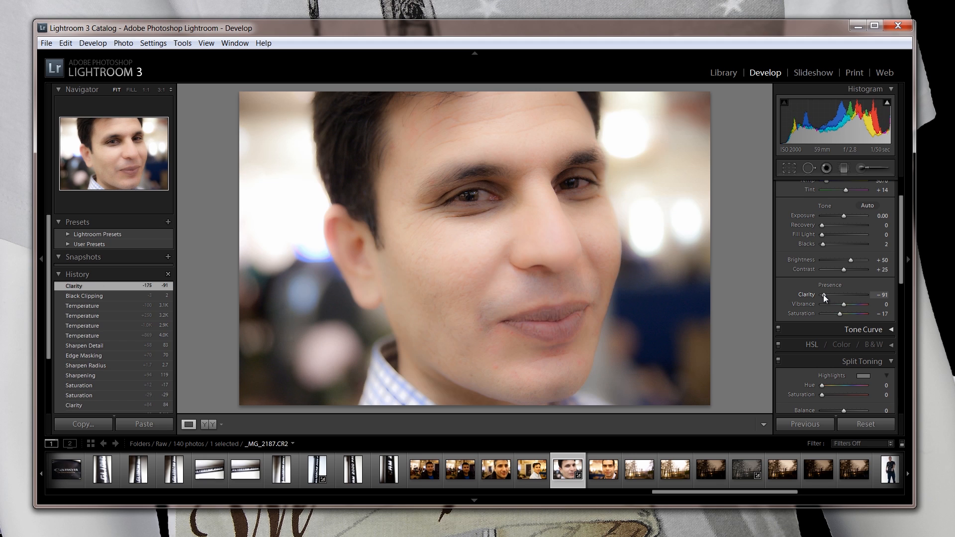
pyautogui.click(861, 294)
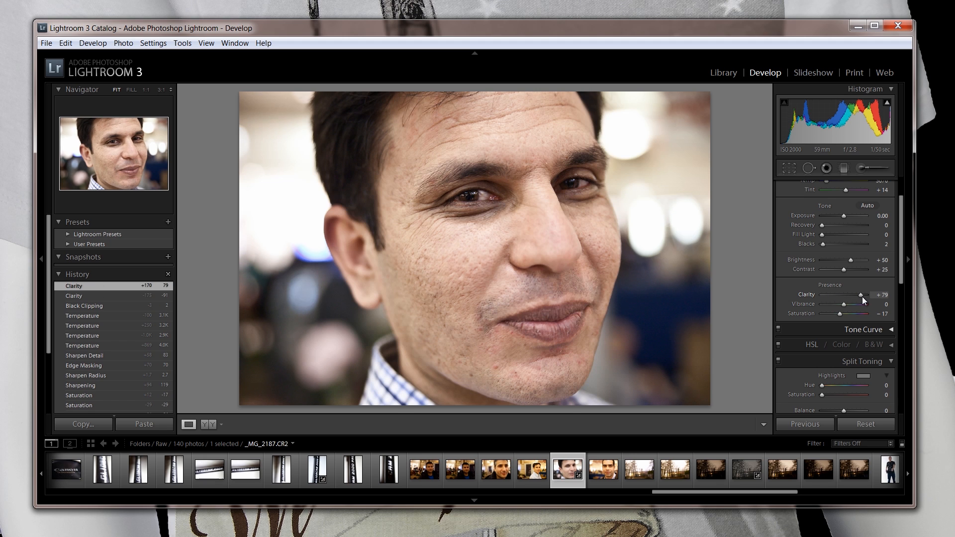
pyautogui.moveTo(864, 295)
pyautogui.mouseDown()
pyautogui.moveTo(877, 297)
pyautogui.moveTo(843, 297)
pyautogui.moveTo(863, 298)
pyautogui.mouseUp()
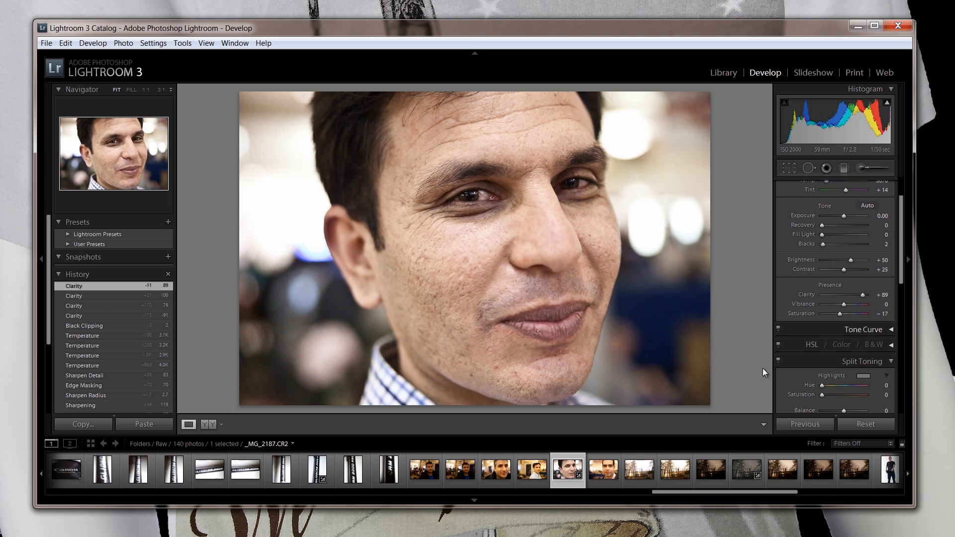
# - Look through the portrait's Basic, Split Toning, Detail and Effects adjustment settings, including Post-Crop Vignetting and Grain
pyautogui.scroll(-3, 795, 339)
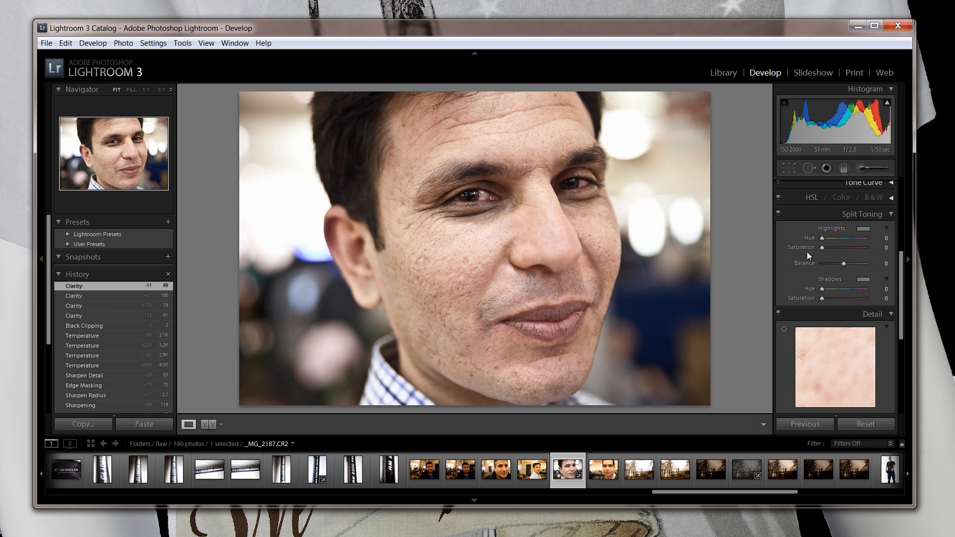
pyautogui.scroll(-4, 799, 343)
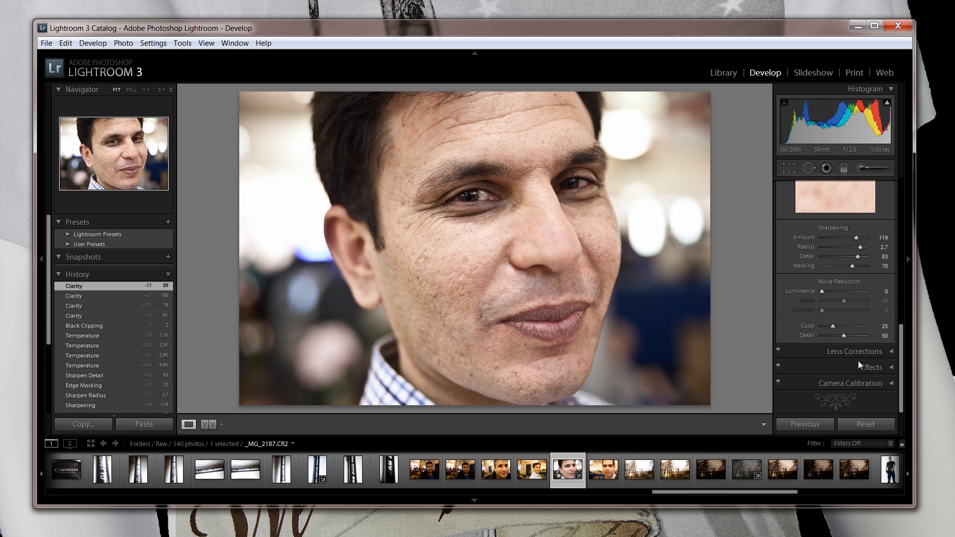
pyautogui.click(886, 374)
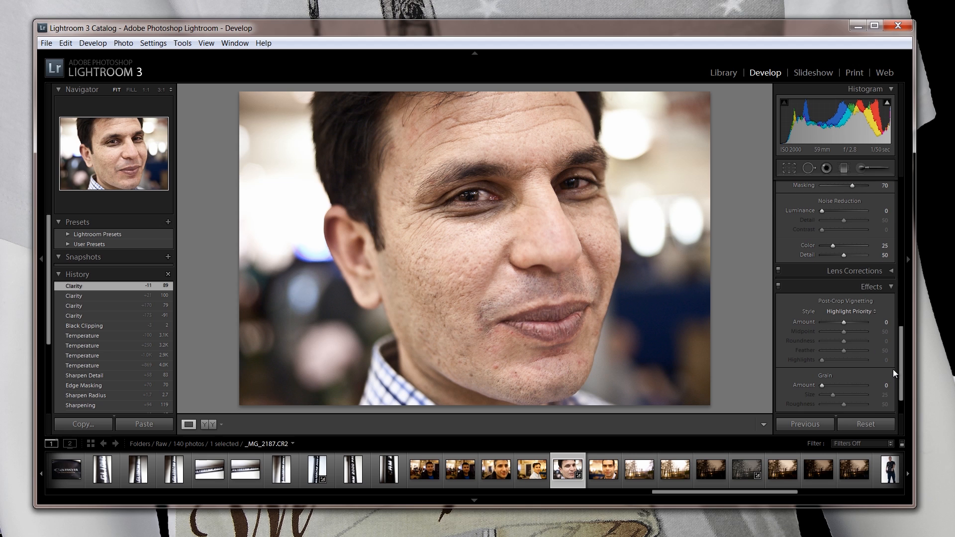
pyautogui.scroll(-1, 798, 351)
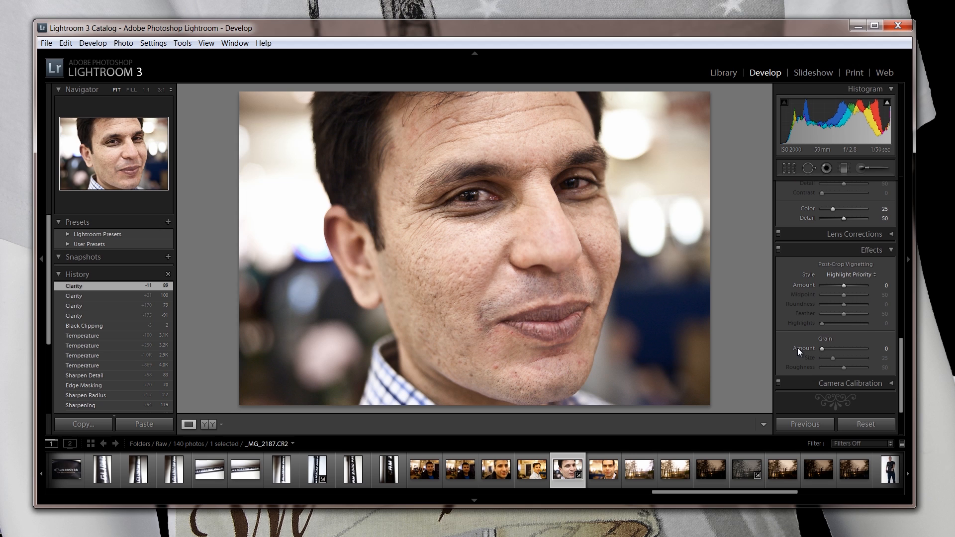
pyautogui.scroll(3, 798, 347)
pyautogui.click(890, 358)
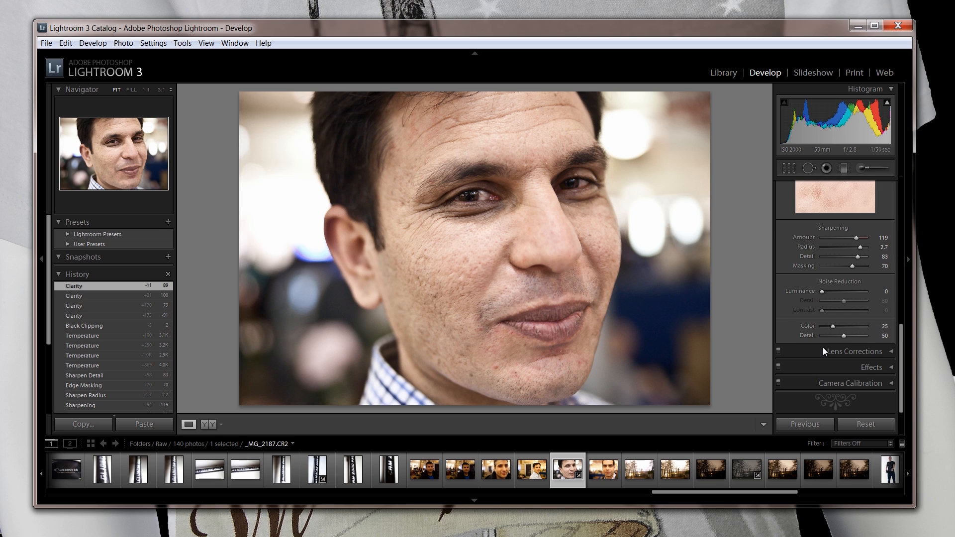
pyautogui.scroll(8, 856, 355)
pyautogui.scroll(1, 843, 370)
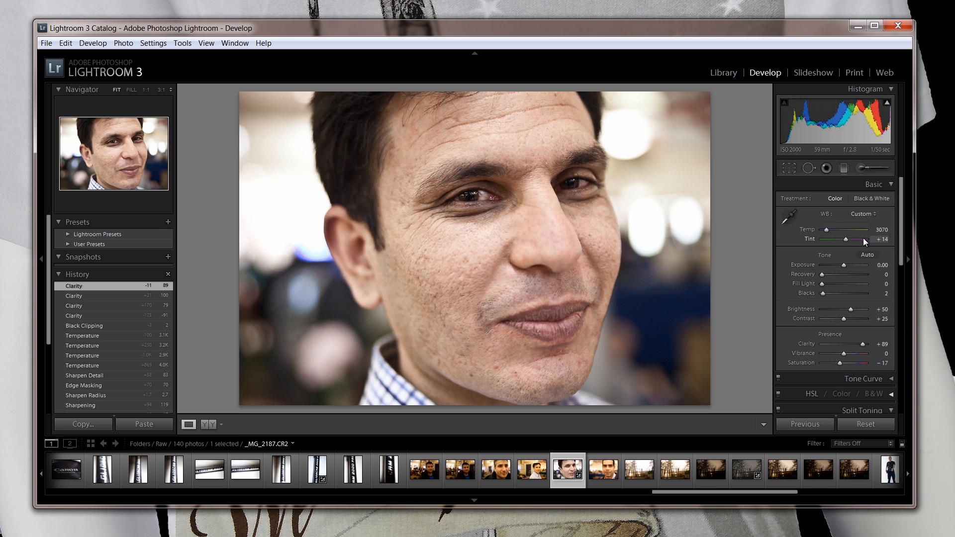
pyautogui.scroll(-3, 804, 329)
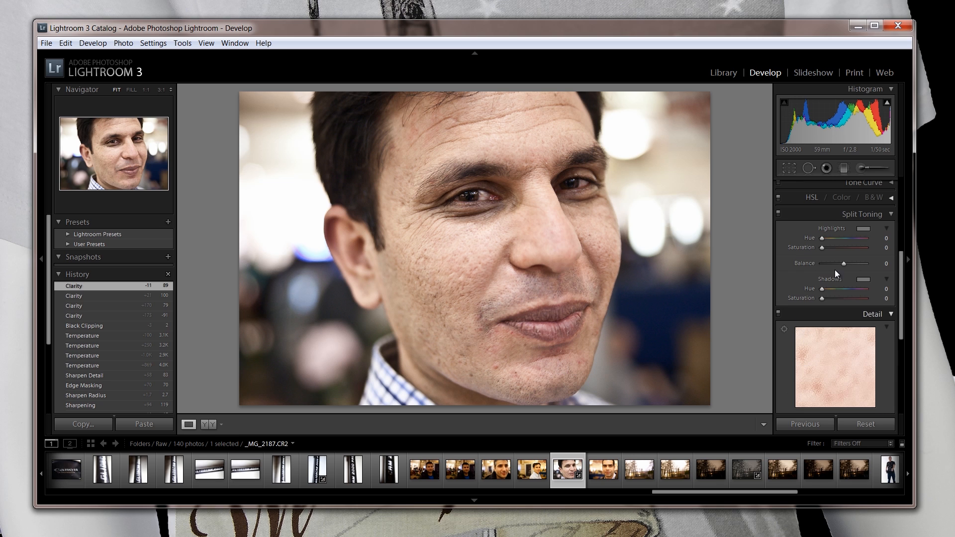
pyautogui.scroll(3, 835, 271)
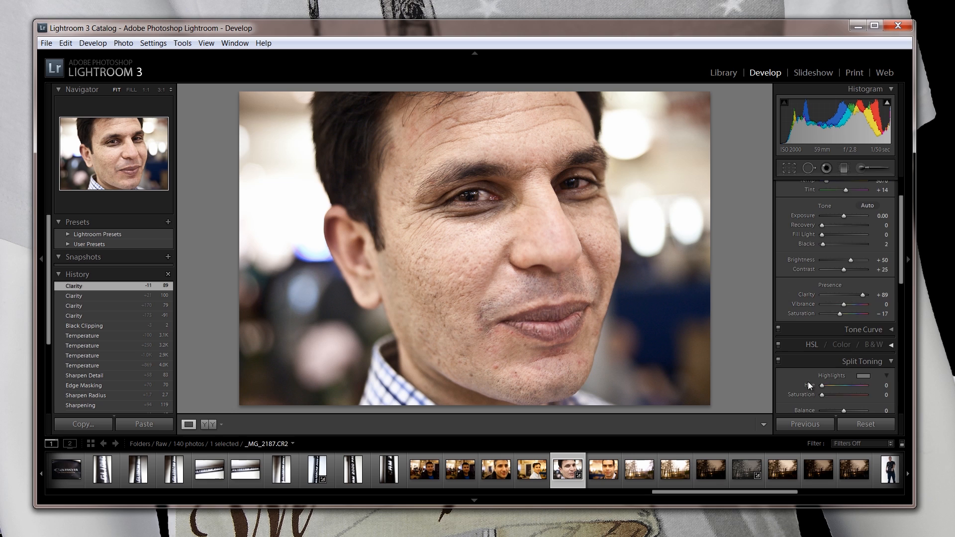
pyautogui.scroll(-2, 819, 390)
pyautogui.scroll(1, 836, 348)
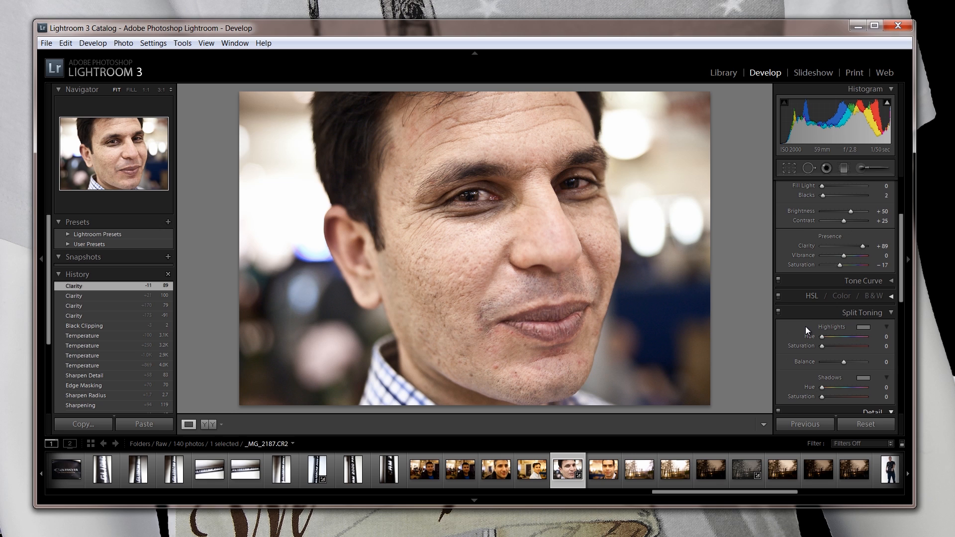
pyautogui.scroll(2, 825, 273)
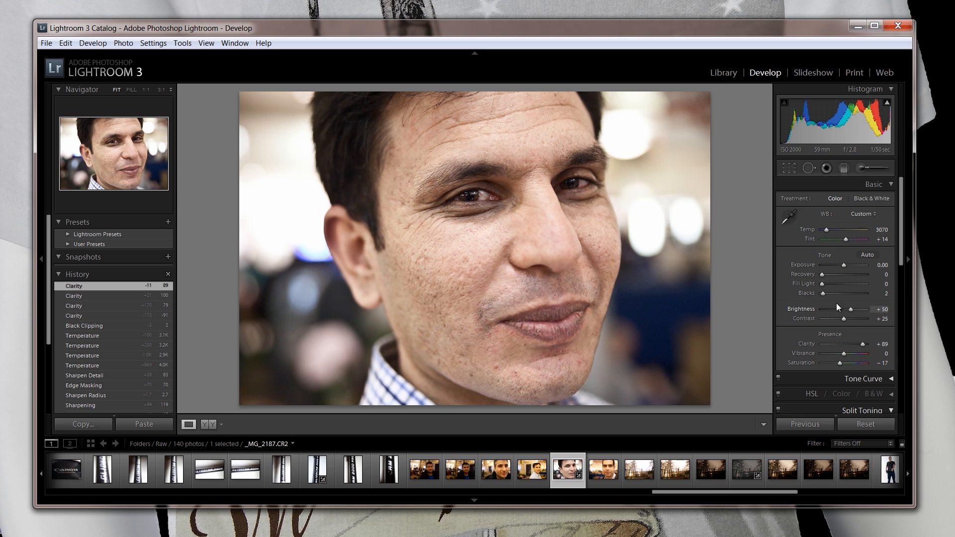
pyautogui.scroll(-1, 798, 351)
pyautogui.scroll(1, 798, 350)
# - Try adjusting the portrait's crop frame with Crop & Straighten at the Original aspect ratio
pyautogui.click(789, 169)
pyautogui.moveTo(710, 252); pyautogui.dragTo(790, 273)
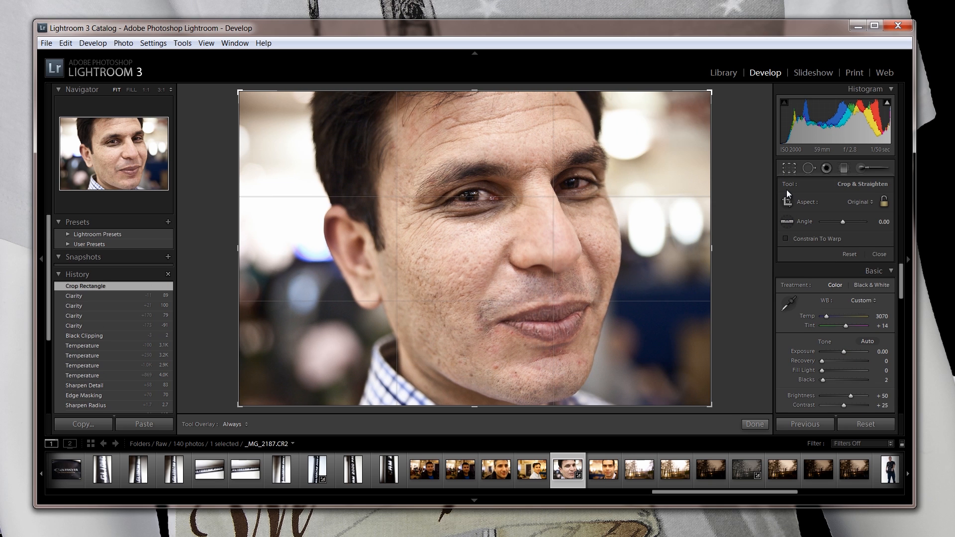
pyautogui.press('r')
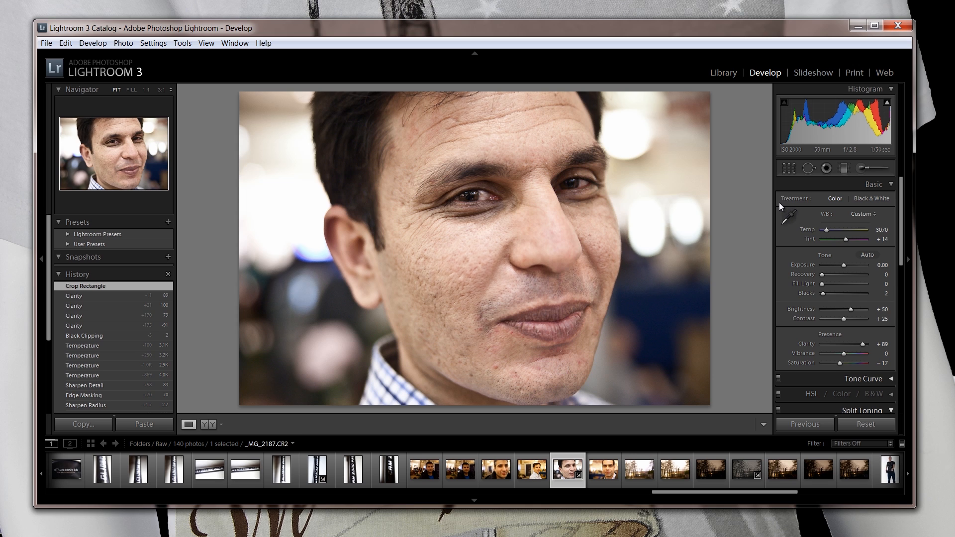
# - Send the adjusted portrait _MG_2187.CR2 from Lightroom to Photoshop for further editing
pyautogui.scroll(-5, 840, 356)
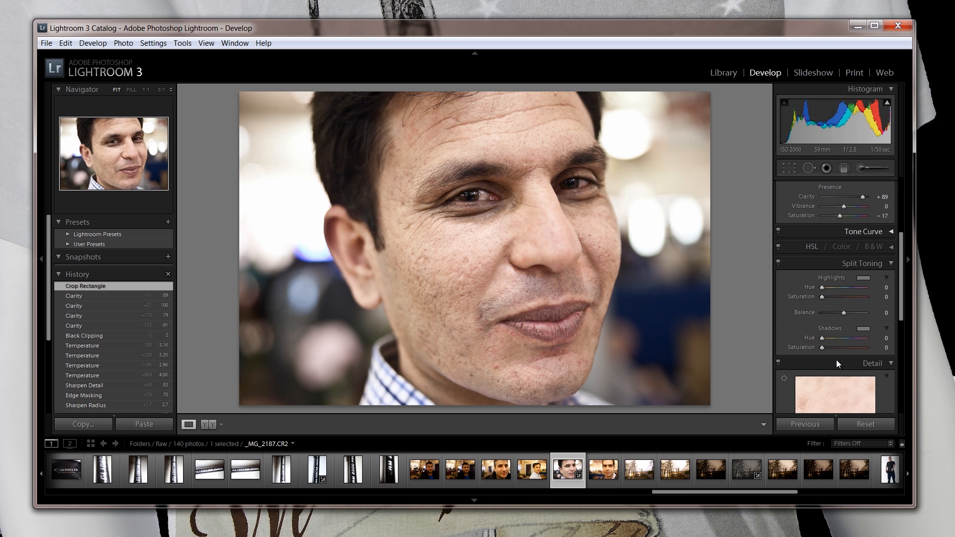
pyautogui.scroll(-5, 834, 352)
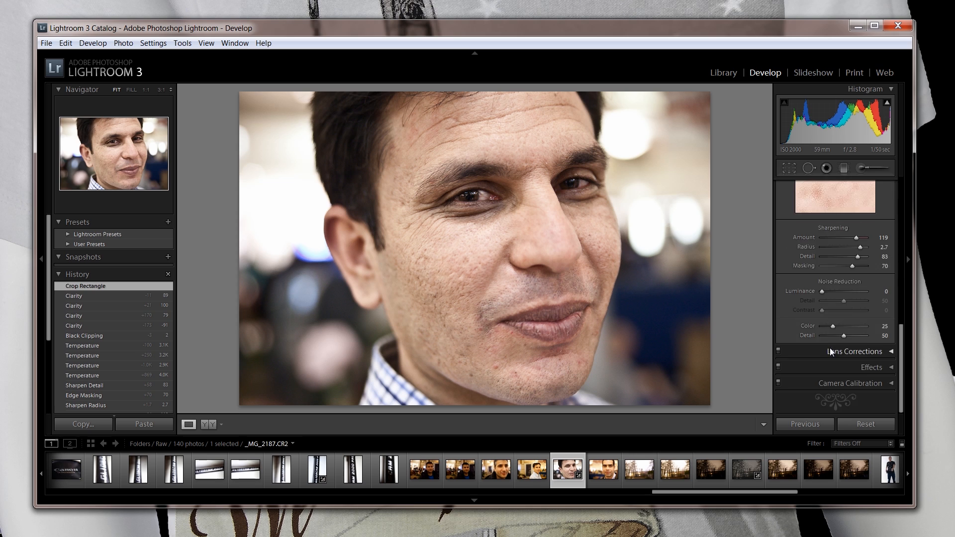
pyautogui.scroll(10, 830, 347)
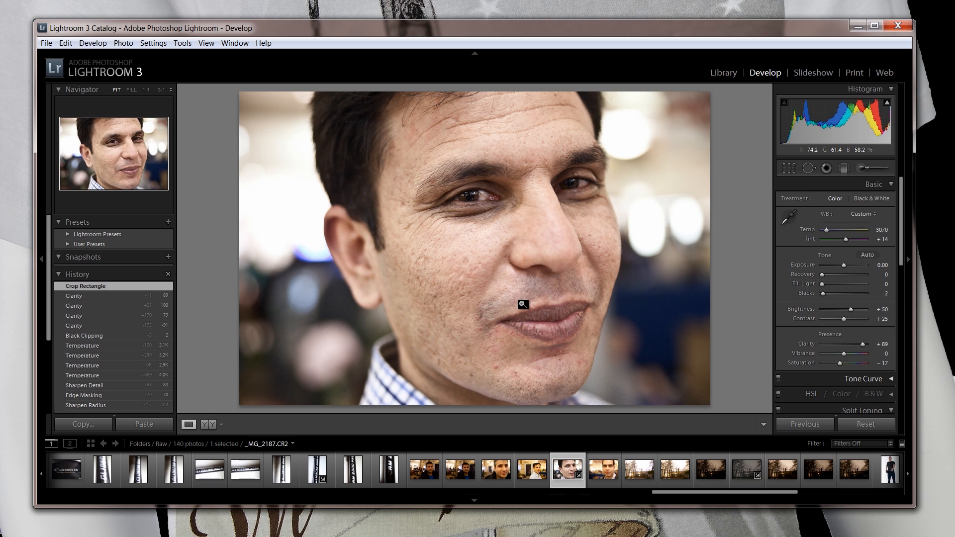
pyautogui.rightClick(443, 229)
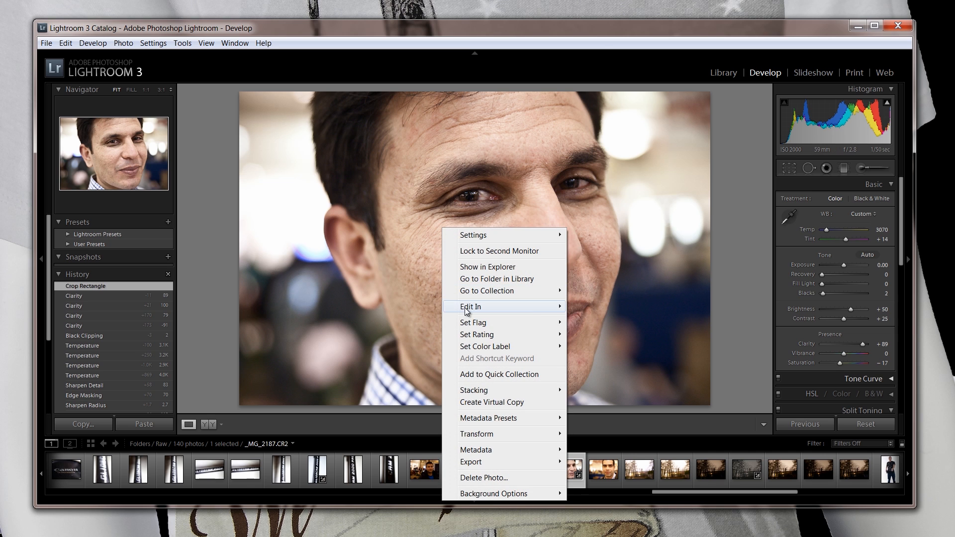
pyautogui.moveTo(465, 308)
pyautogui.click(577, 304)
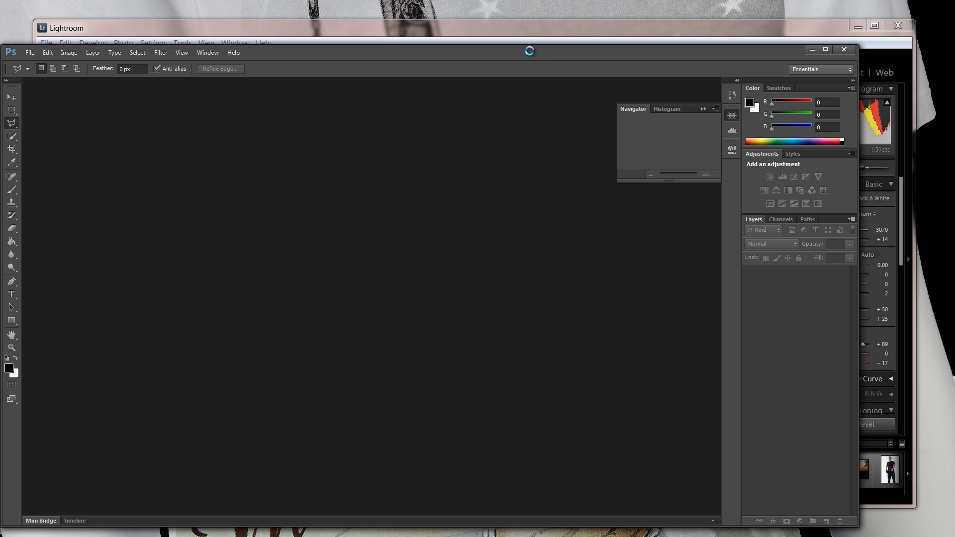
# - Switch back to Lightroom and flag the blurry backyard tree photo _MG_2201.CR2 as rejected
pyautogui.click(561, 36)
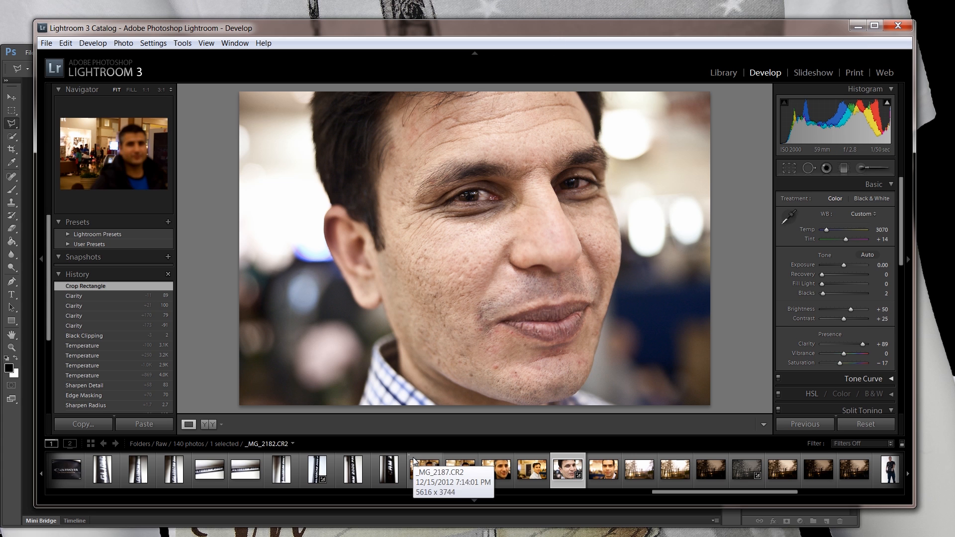
pyautogui.click(634, 485)
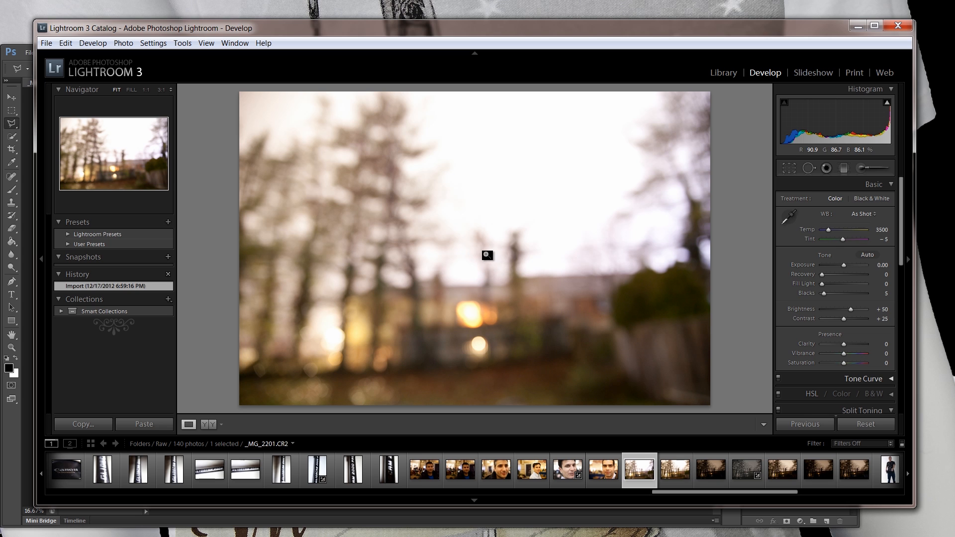
pyautogui.press('x')
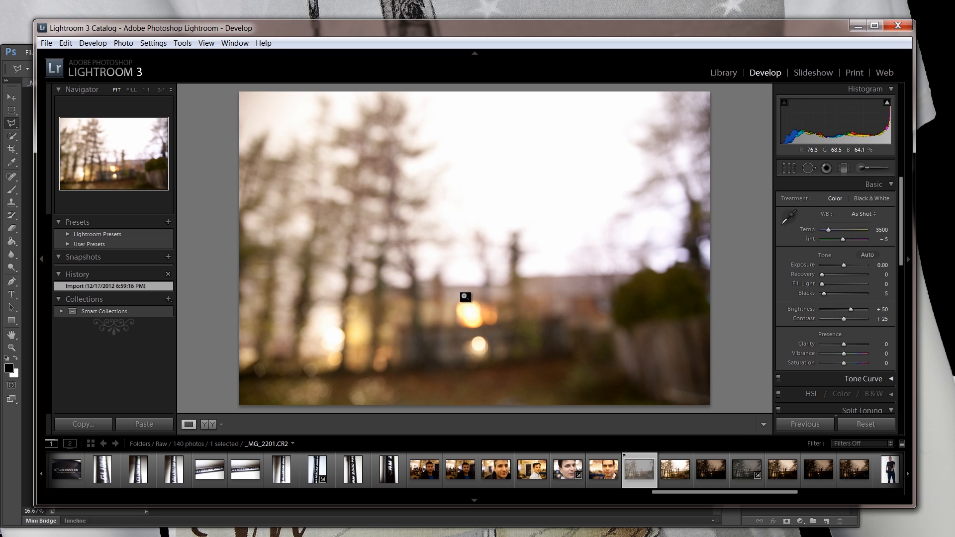
pyautogui.click(152, 44)
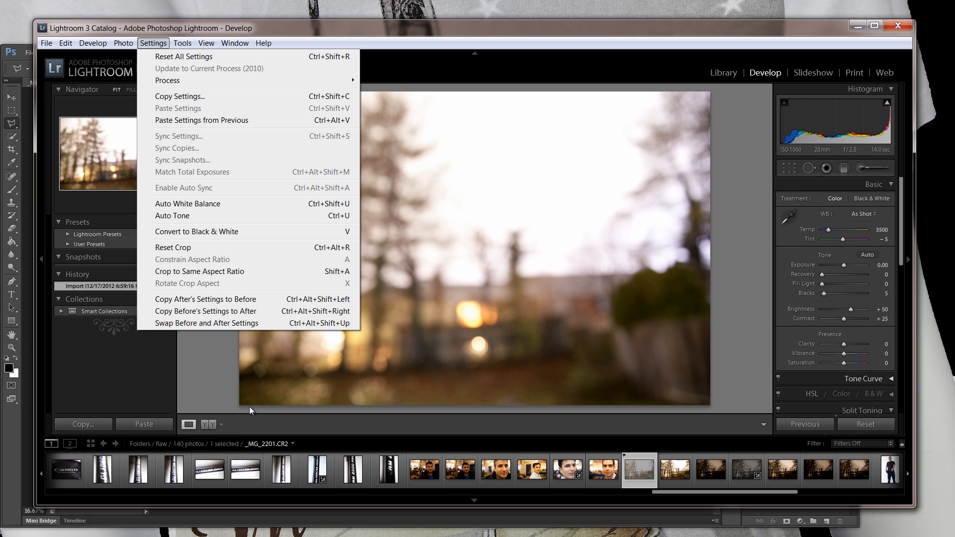
pyautogui.click(124, 378)
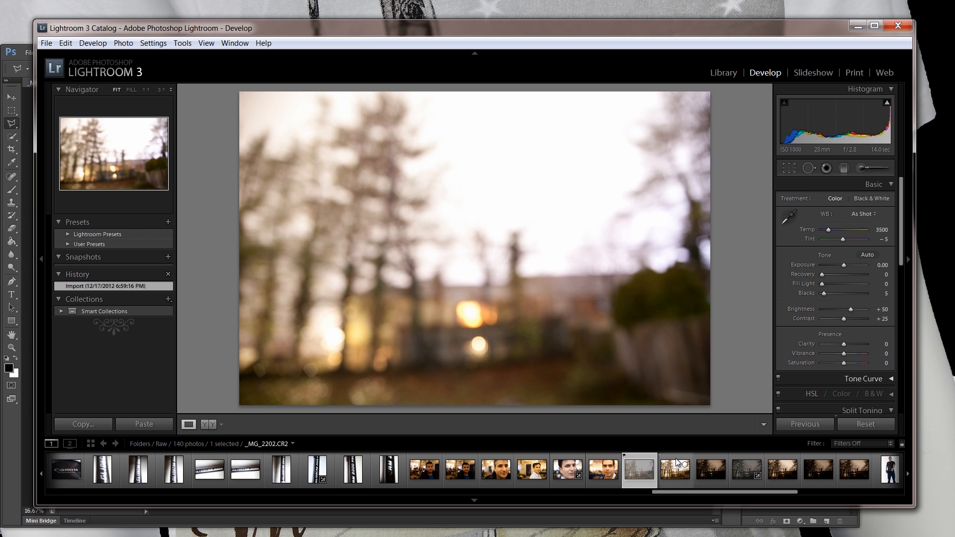
# - Flag the backyard tree photos from _MG_2202.CR2 through _MG_2207.CR2 as rejected, one at a time
pyautogui.click(679, 471)
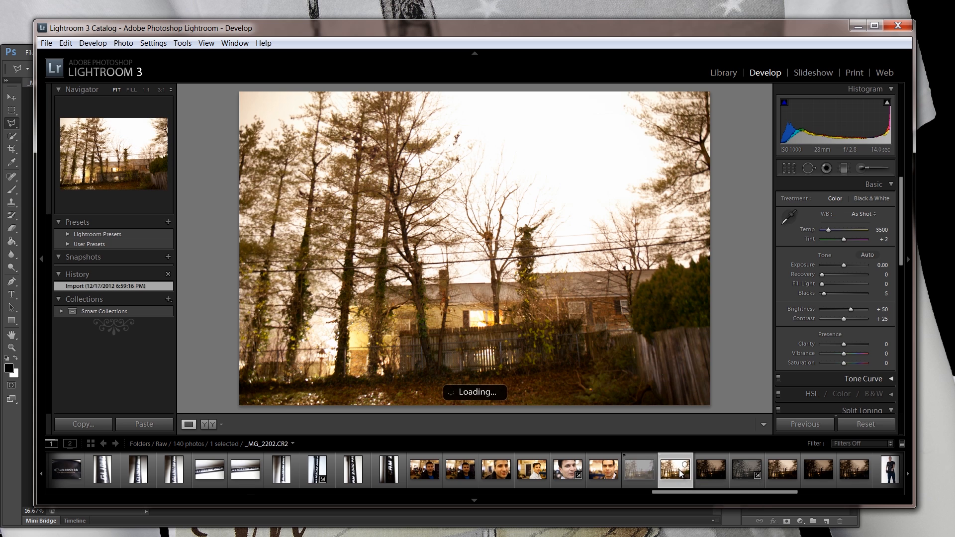
pyautogui.press('x')
pyautogui.click(715, 478)
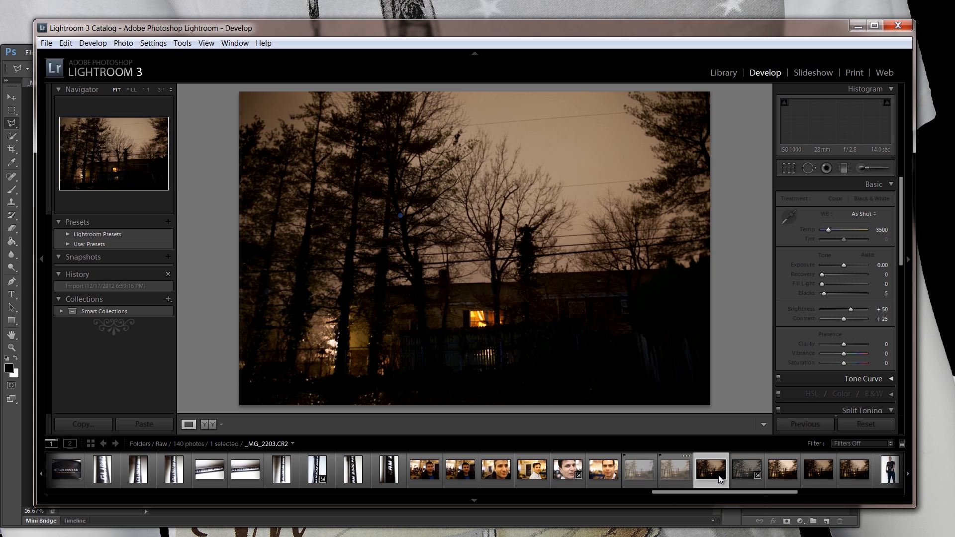
pyautogui.press('x')
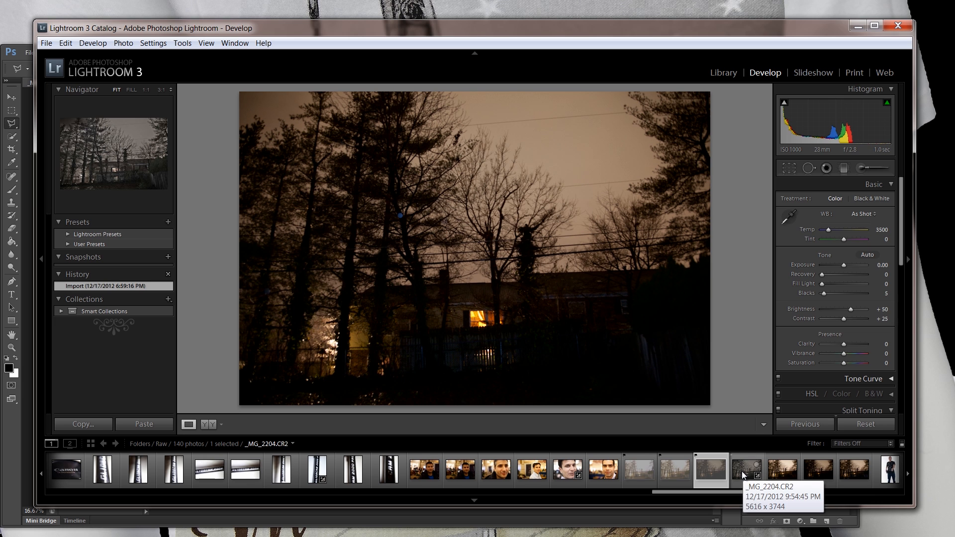
pyautogui.click(742, 470)
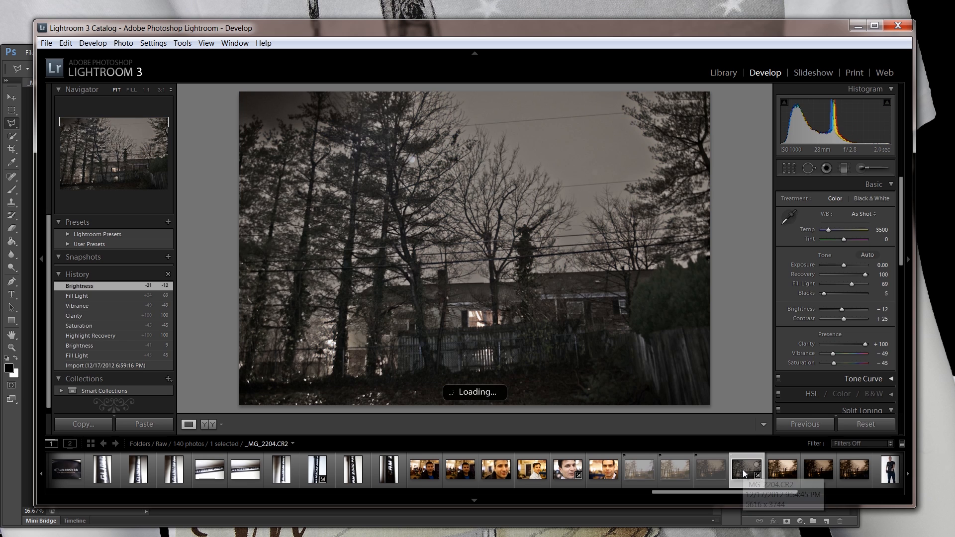
pyautogui.press('x')
pyautogui.click(783, 470)
pyautogui.press('x')
pyautogui.click(825, 466)
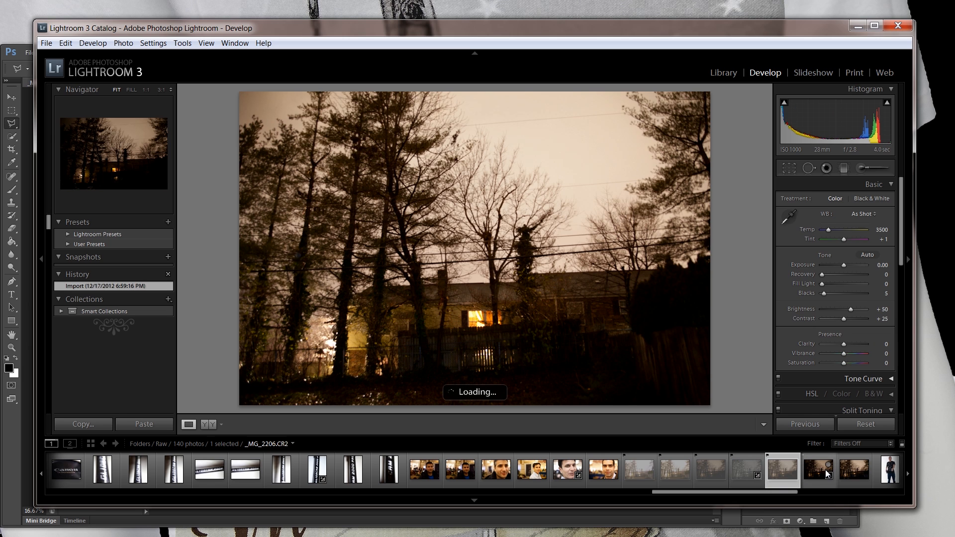
pyautogui.press('x')
pyautogui.click(848, 469)
pyautogui.press('x')
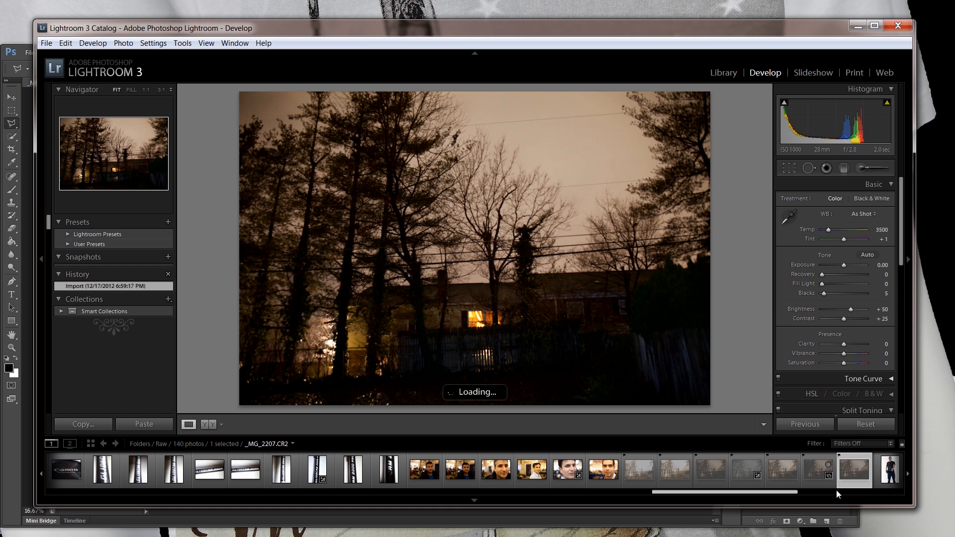
# - Delete all rejected photos from the disk as well as from the Lightroom catalog
pyautogui.click(129, 43)
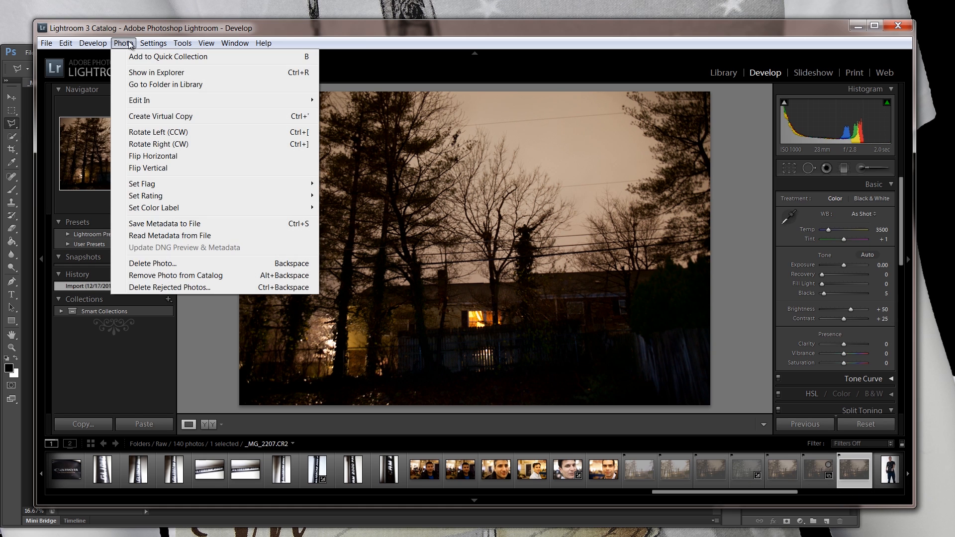
pyautogui.click(204, 287)
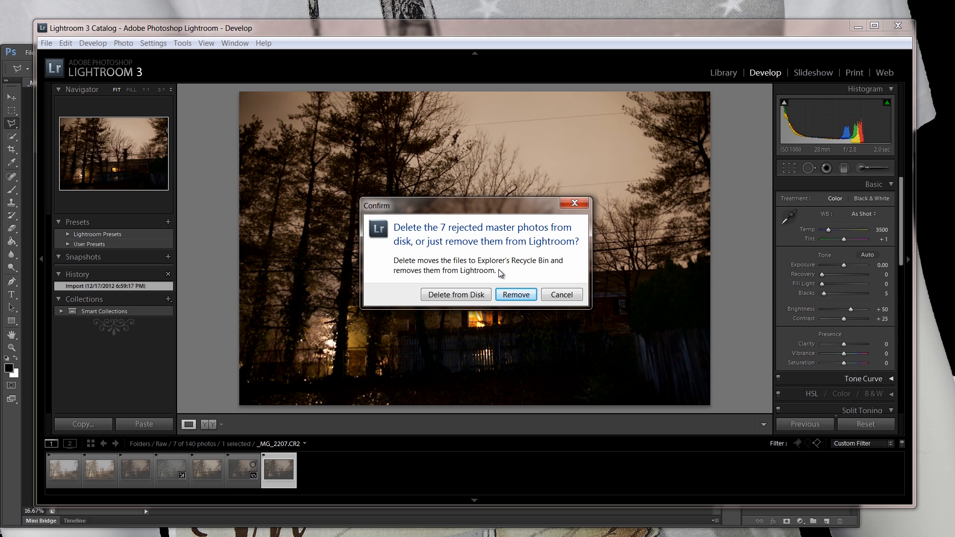
pyautogui.click(447, 295)
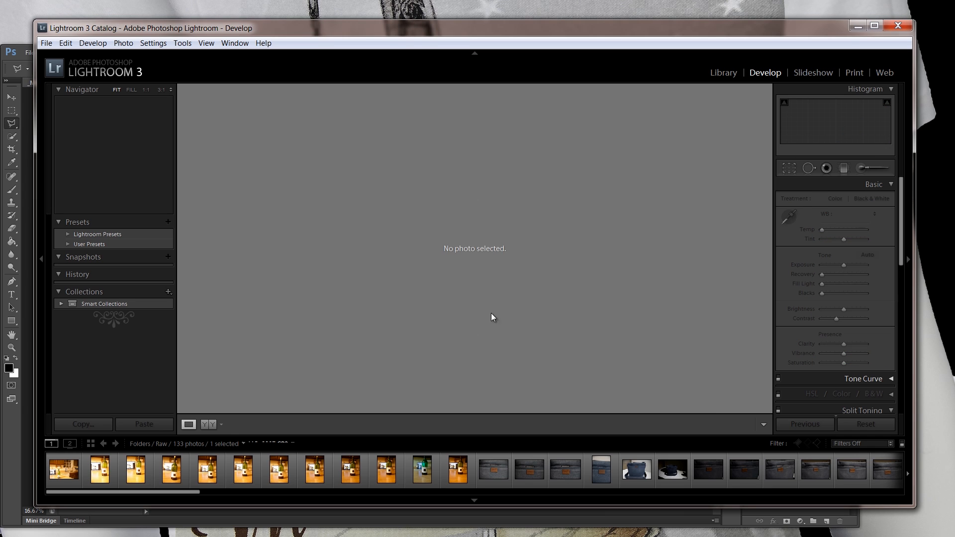
# - Check the deleted CR2 photos in the Recycle Bin with its files shown as small icons, and close it
pyautogui.scroll(-2, 188, 491)
pyautogui.moveTo(189, 490); pyautogui.dragTo(510, 491)
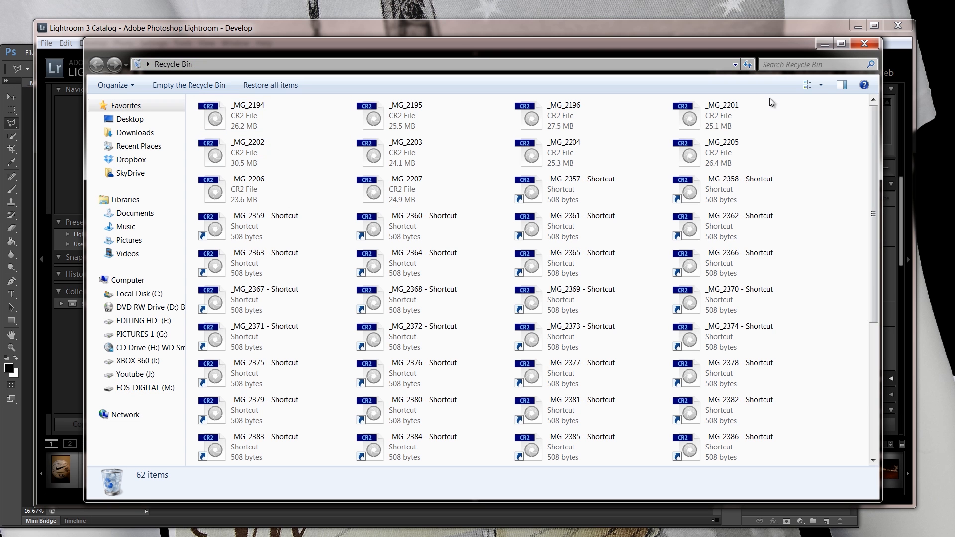
pyautogui.click(822, 88)
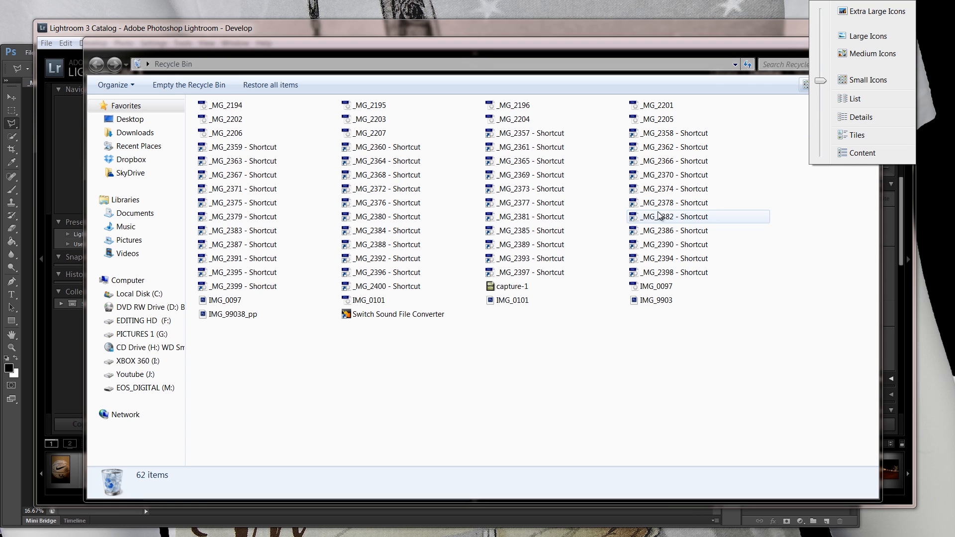
pyautogui.click(598, 386)
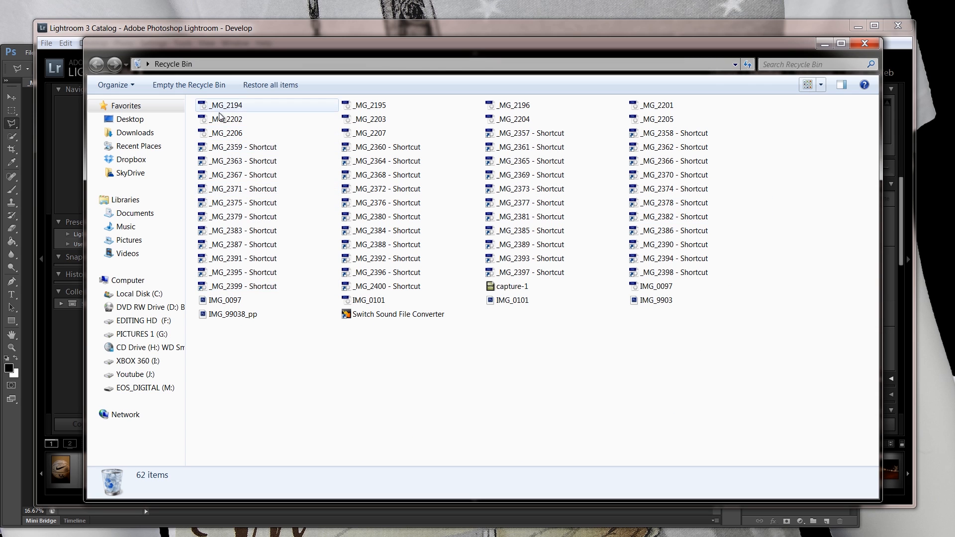
pyautogui.click(864, 43)
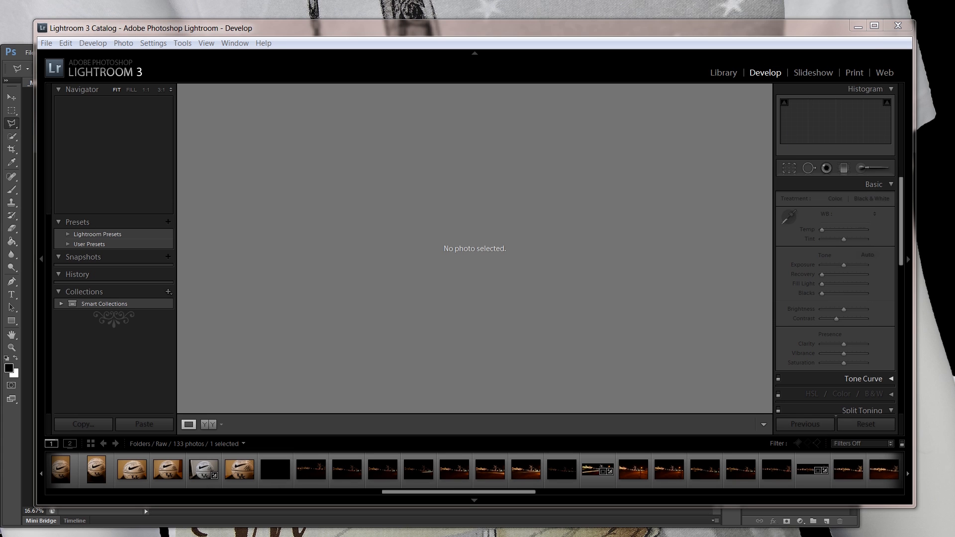
# - Switch to Photoshop with the portrait _MG_2187.CR2 and reposition its window
pyautogui.click(26, 164)
pyautogui.moveTo(284, 52); pyautogui.dragTo(329, 38)
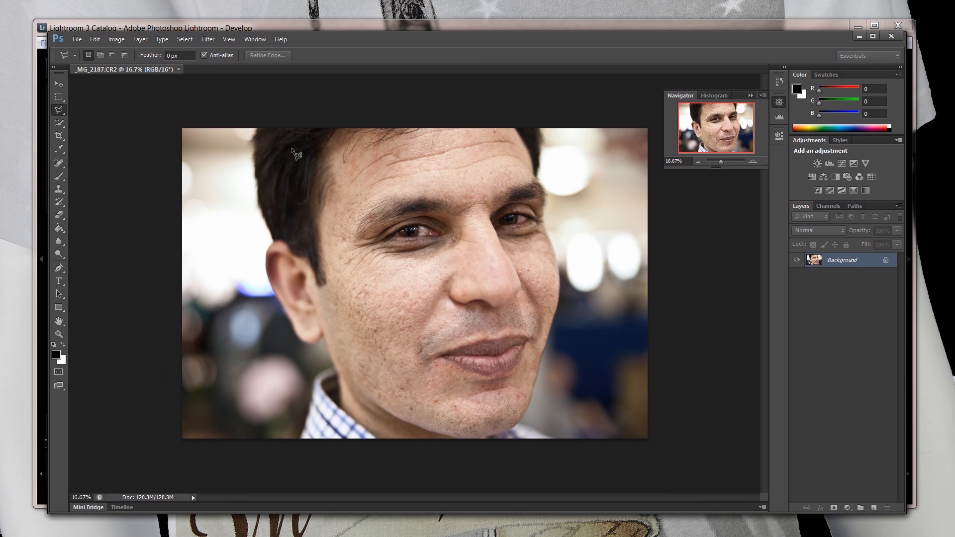
# - Try a Shadows/Highlights adjustment on the portrait with a shadow tonal width of 32% and a shadow radius of 157 px
pyautogui.click(119, 41)
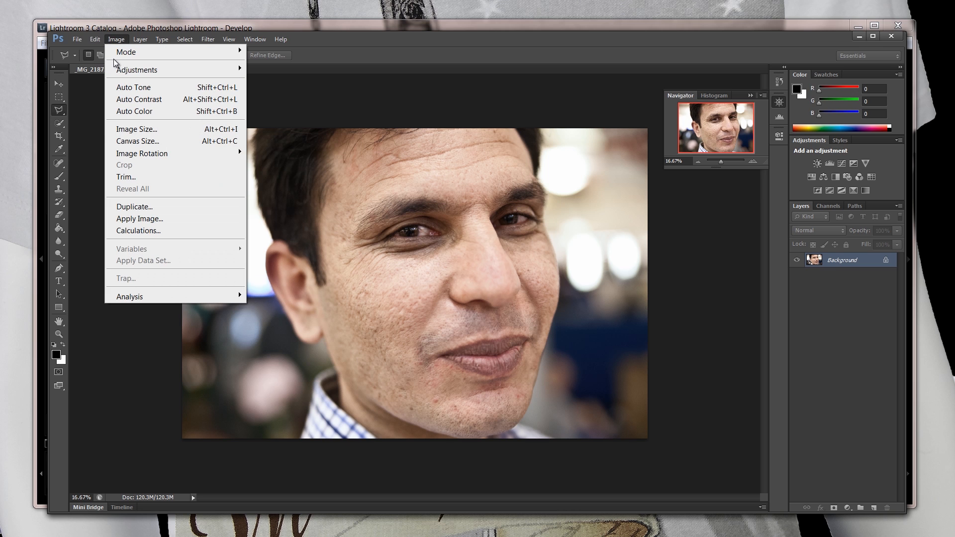
pyautogui.moveTo(124, 70)
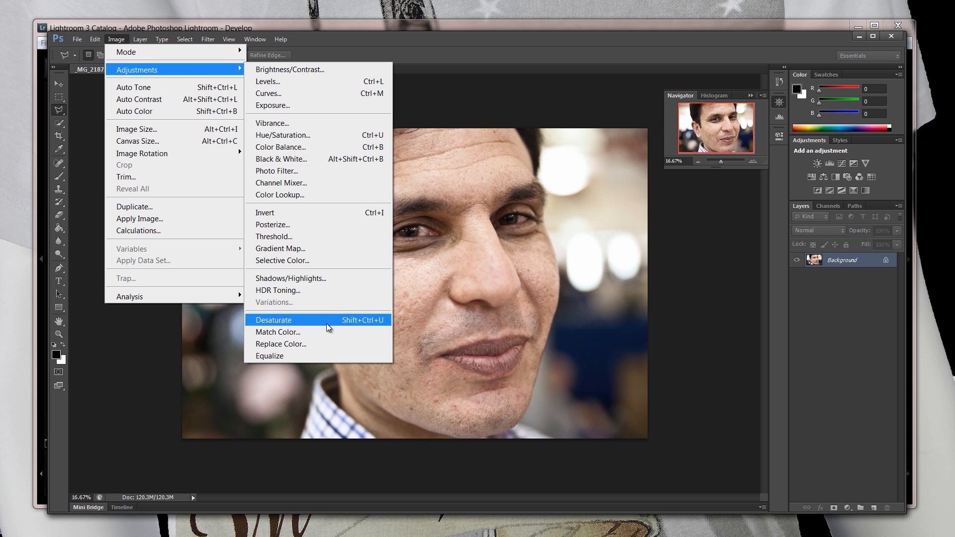
pyautogui.click(306, 284)
pyautogui.moveTo(643, 165); pyautogui.dragTo(746, 156)
pyautogui.moveTo(745, 218); pyautogui.dragTo(780, 246)
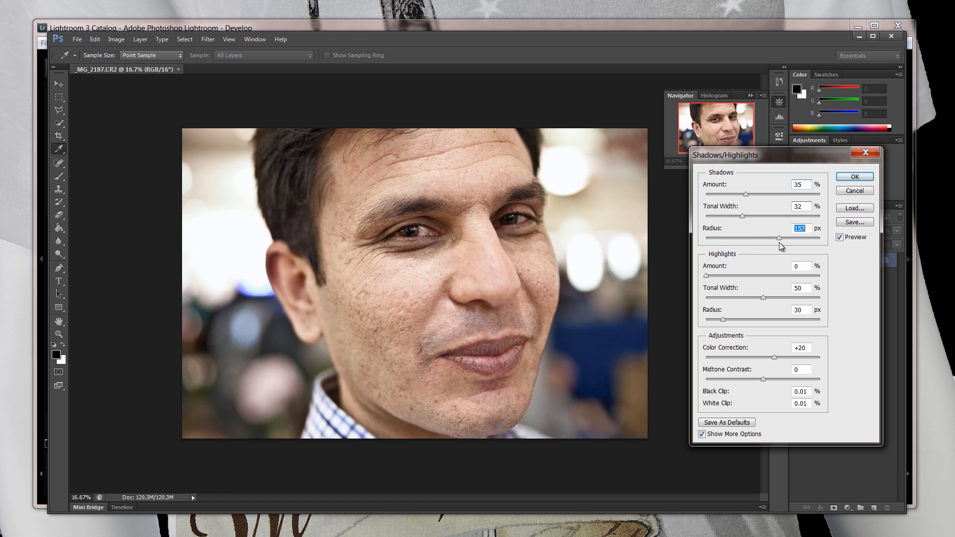
# - Try different highlight radius, tonal width, amount and color correction settings, and cancel the Shadows/Highlights adjustment
pyautogui.moveTo(722, 321)
pyautogui.mouseDown()
pyautogui.moveTo(742, 322)
pyautogui.moveTo(716, 322)
pyautogui.moveTo(727, 323)
pyautogui.mouseUp()
pyautogui.moveTo(766, 296); pyautogui.dragTo(722, 306)
pyautogui.click(749, 298)
pyautogui.moveTo(706, 276)
pyautogui.mouseDown()
pyautogui.moveTo(768, 279)
pyautogui.moveTo(704, 276)
pyautogui.mouseUp()
pyautogui.moveTo(768, 357); pyautogui.dragTo(763, 383)
pyautogui.click(857, 194)
pyautogui.press('l')
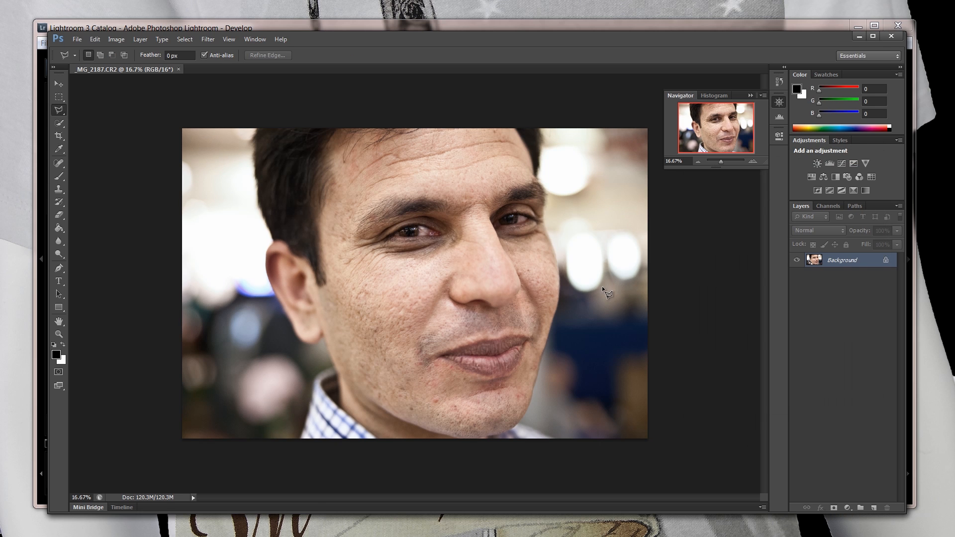
pyautogui.click(116, 40)
pyautogui.moveTo(146, 70)
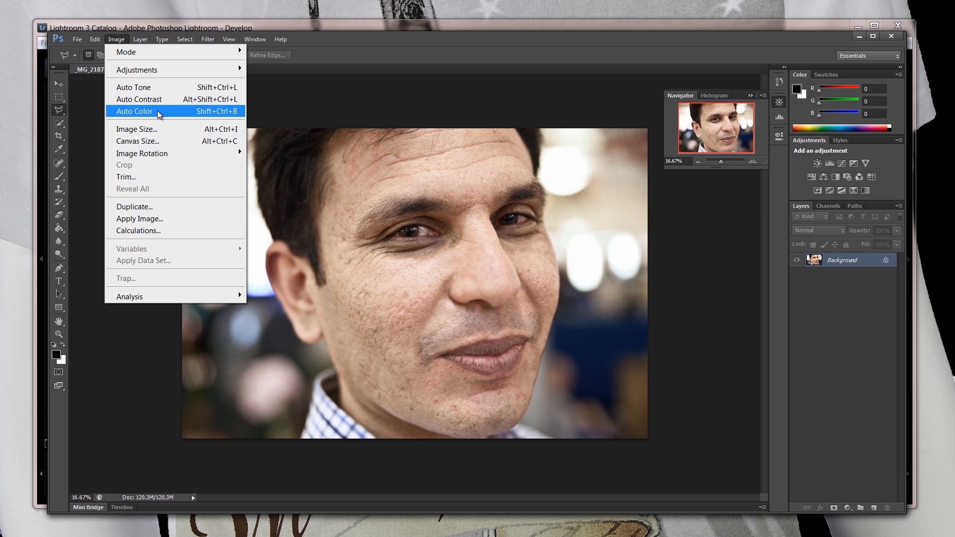
pyautogui.click(115, 38)
pyautogui.click(115, 38)
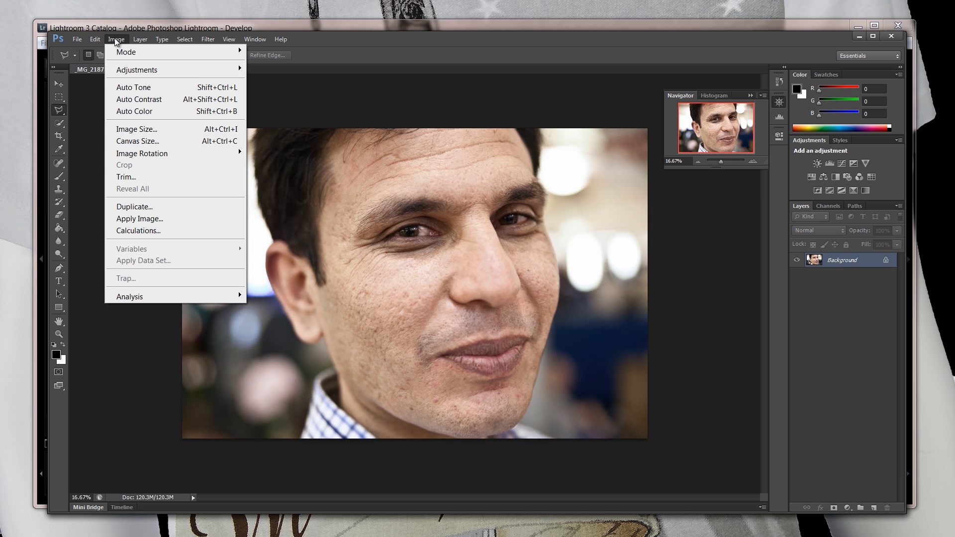
pyautogui.click(110, 41)
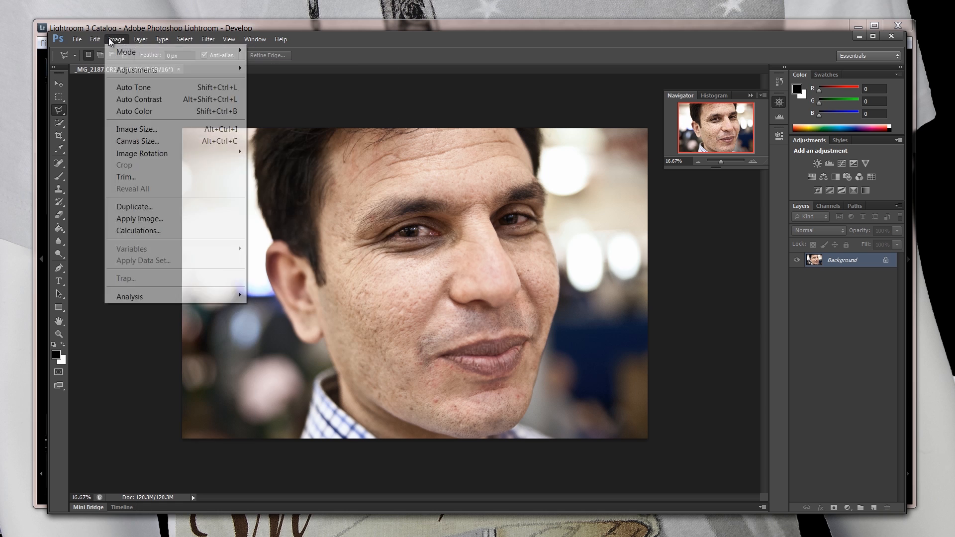
# - Duplicate the Background layer and add a Levels adjustment layer above the copy, leaving the adjustment's properties collapsed
pyautogui.moveTo(814, 259); pyautogui.dragTo(873, 507)
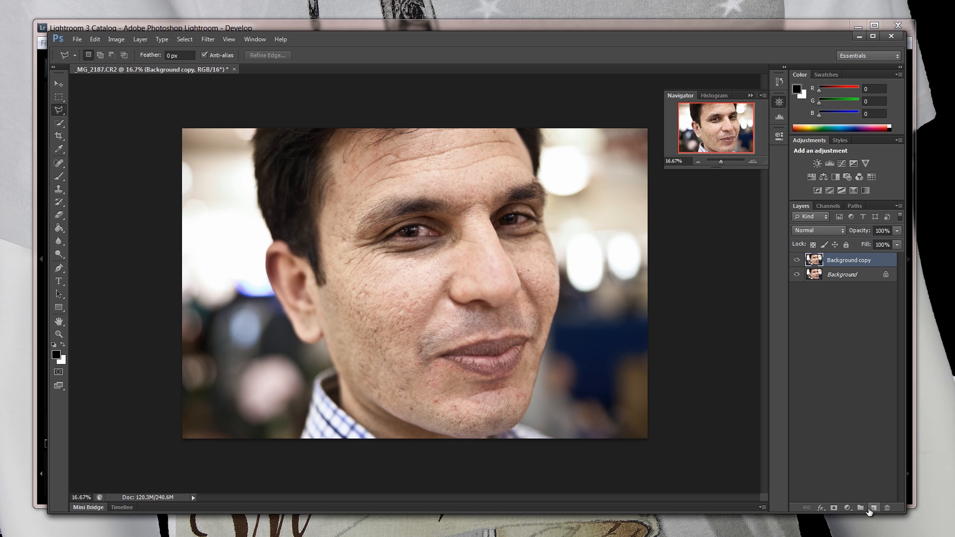
pyautogui.click(848, 508)
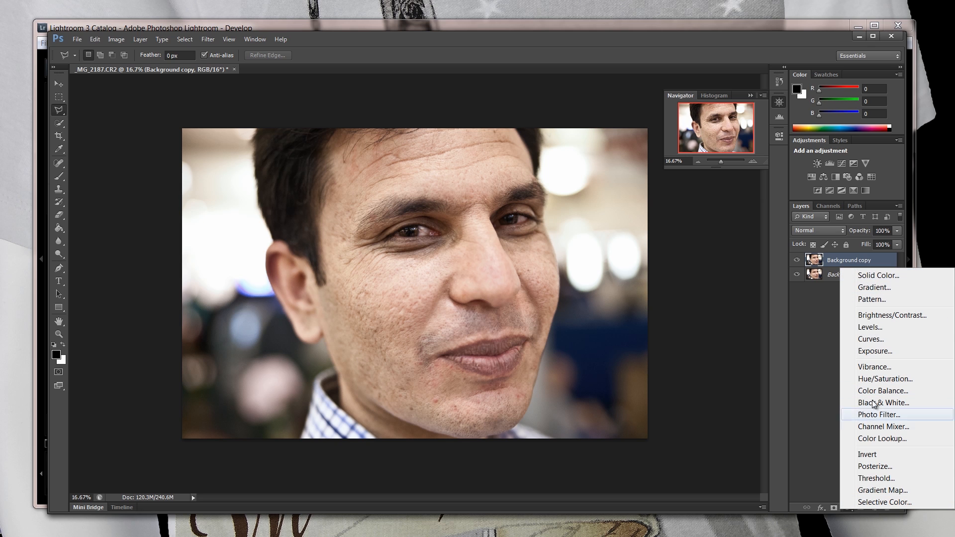
pyautogui.click(871, 327)
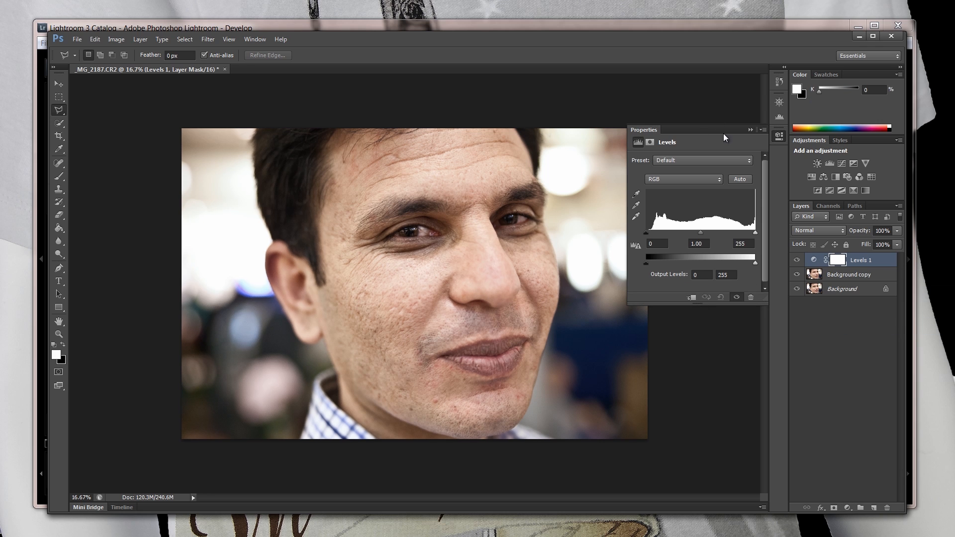
pyautogui.click(750, 130)
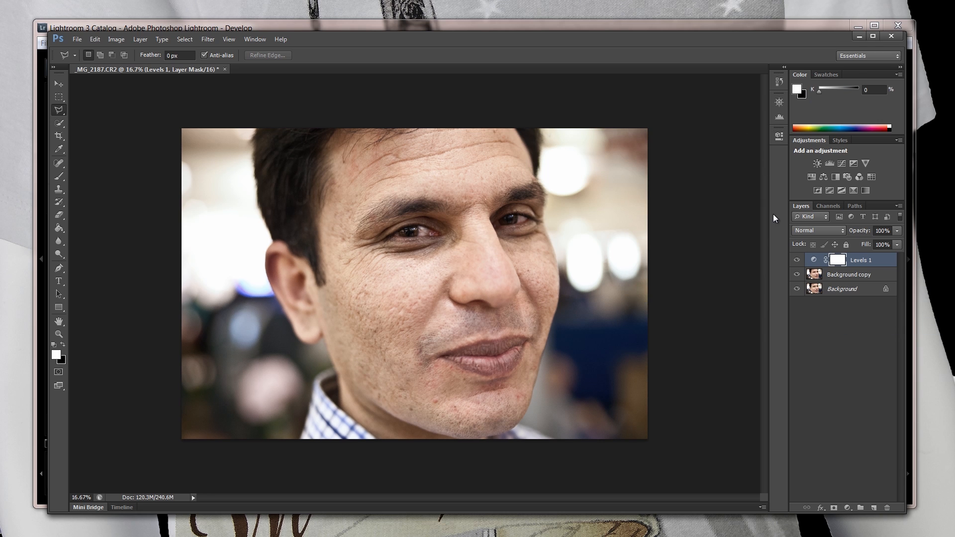
pyautogui.click(776, 138)
pyautogui.click(750, 129)
pyautogui.moveTo(836, 259); pyautogui.dragTo(872, 496)
# - Apply Smart Sharpen to the Levels layer mask with a radius of 10.7 px and an increased amount
pyautogui.click(208, 39)
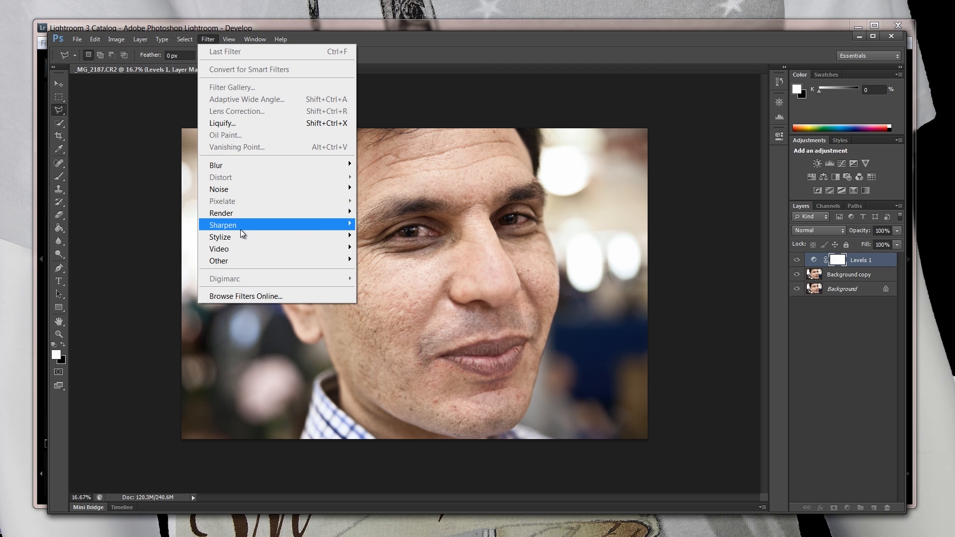
pyautogui.moveTo(243, 234)
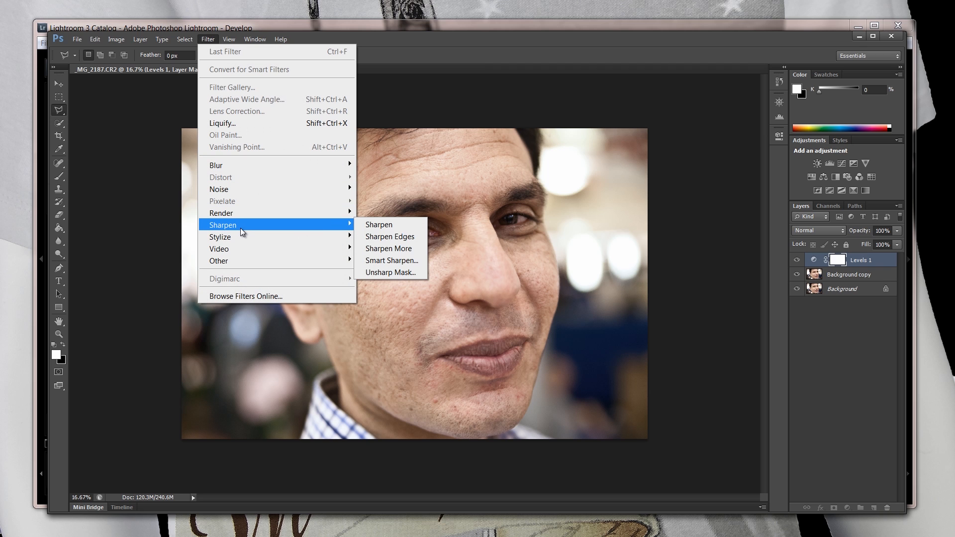
pyautogui.click(391, 260)
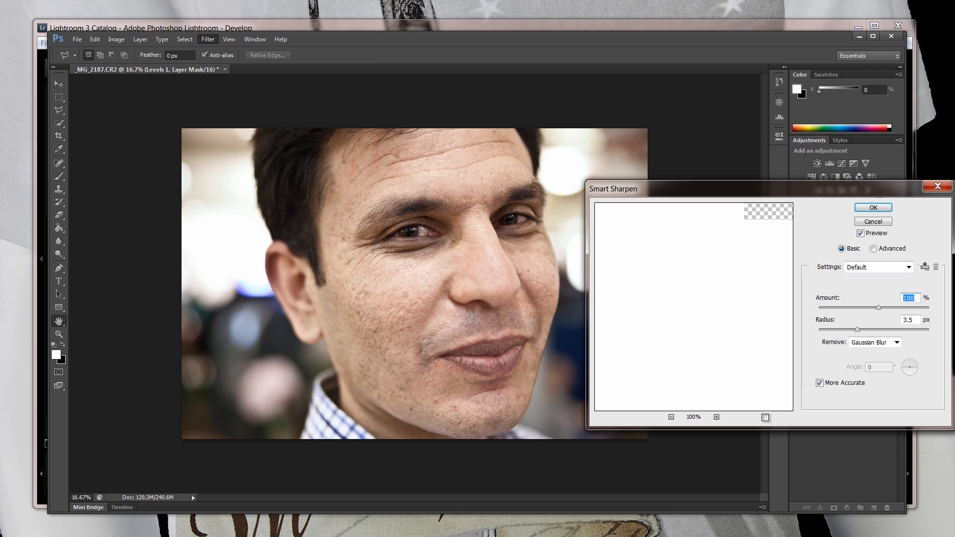
pyautogui.click(879, 330)
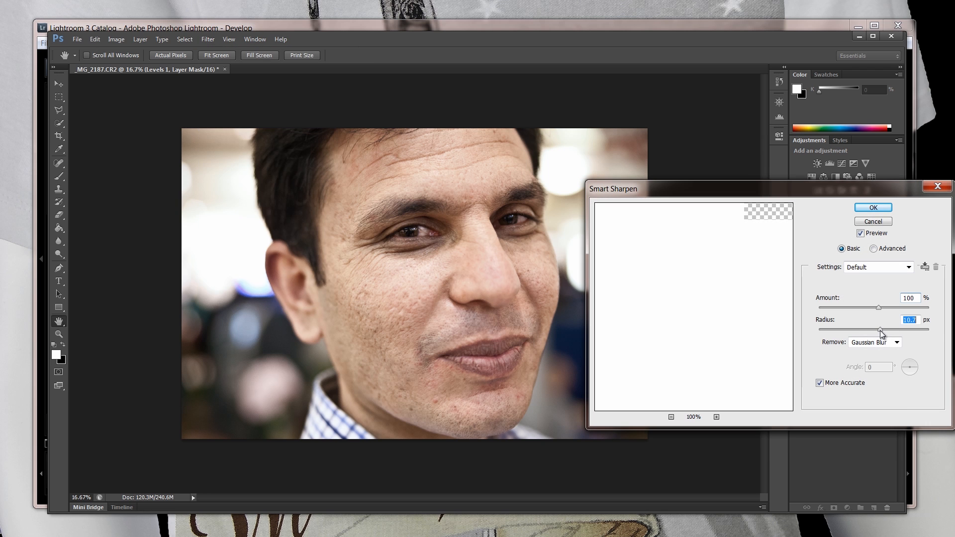
pyautogui.click(906, 307)
pyautogui.click(874, 208)
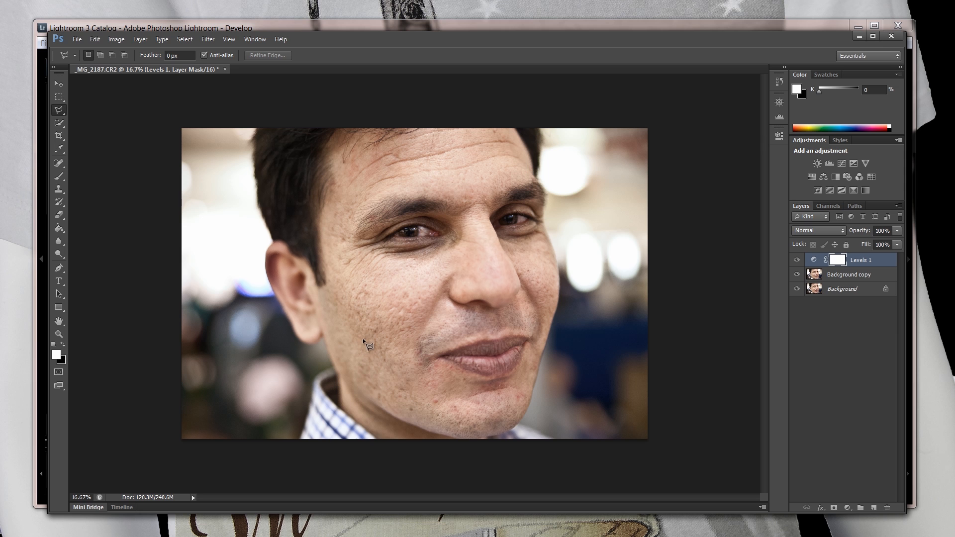
# - Try saving the portrait as a JPEG in the Edited folder of 12_01_2012_1_Day_Photo_Challenge, and browse the photos there
pyautogui.click(77, 40)
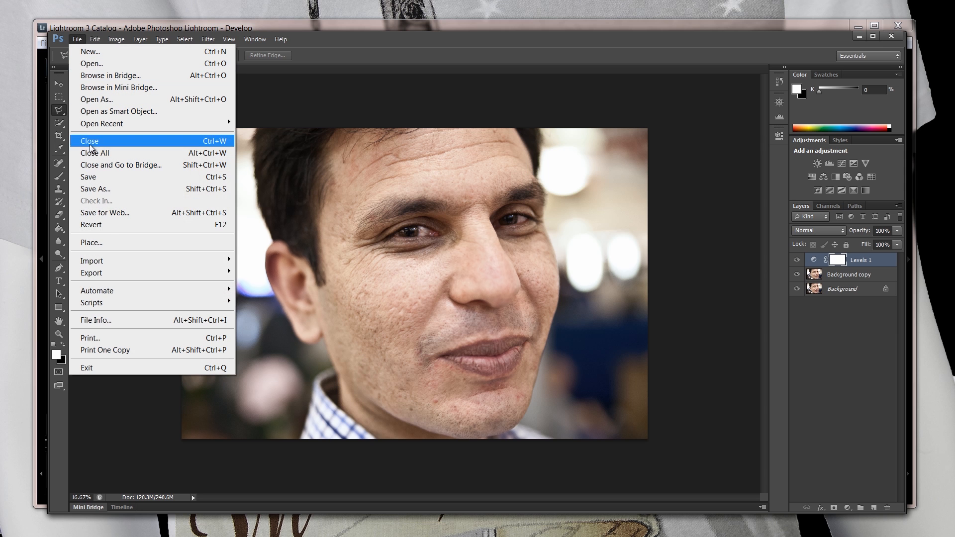
pyautogui.click(100, 190)
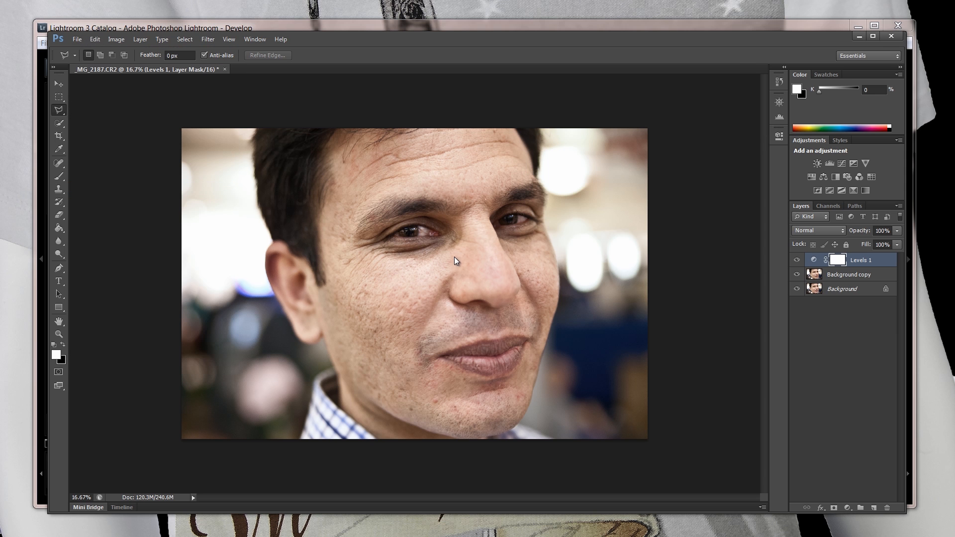
pyautogui.click(494, 324)
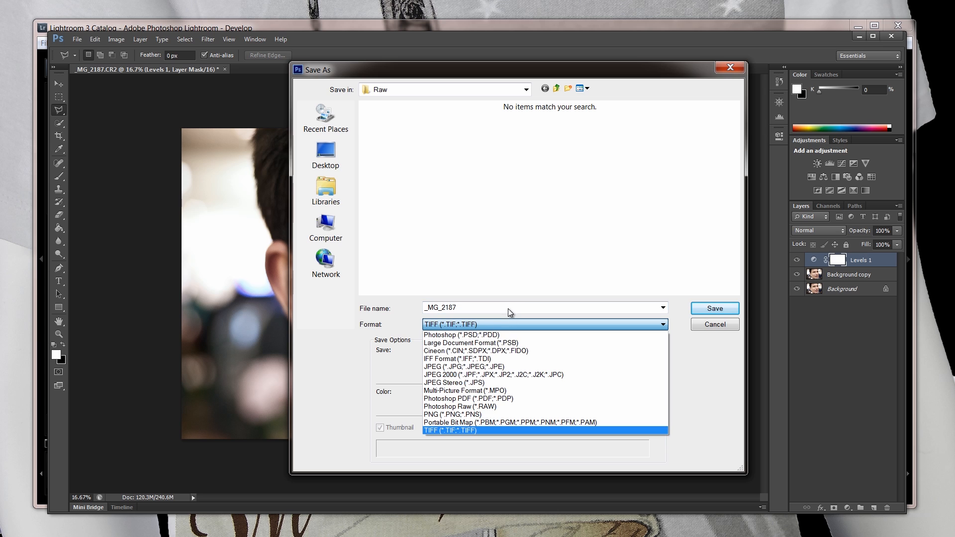
pyautogui.click(472, 370)
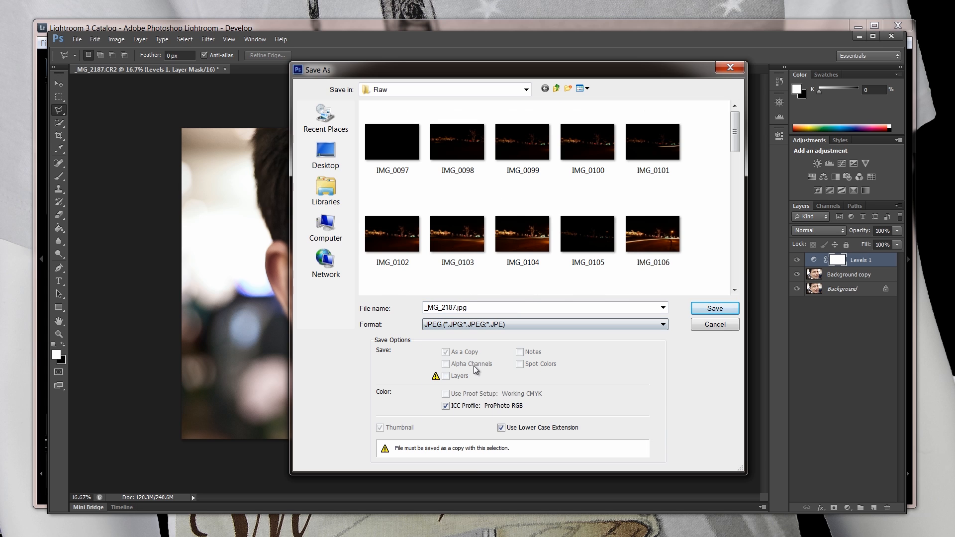
pyautogui.click(557, 89)
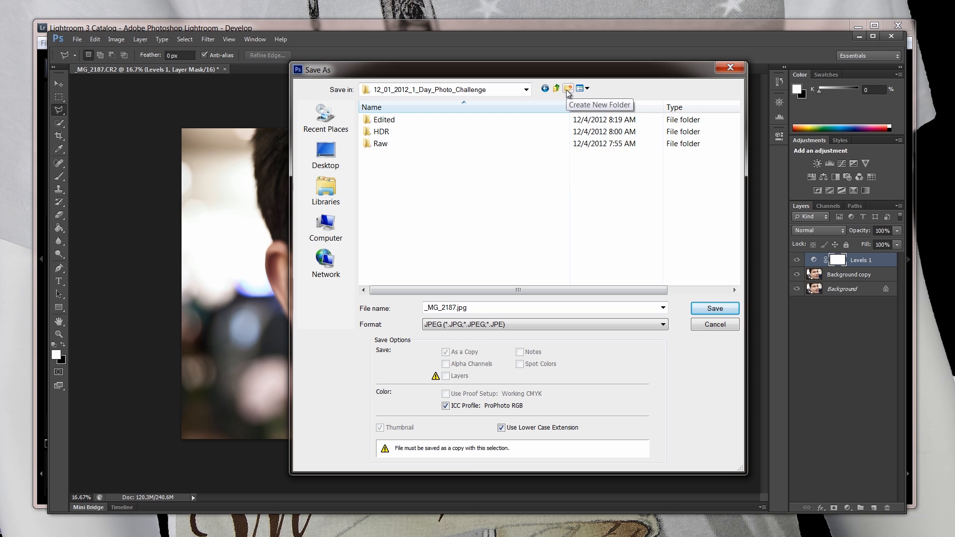
pyautogui.click(382, 121)
pyautogui.click(382, 120)
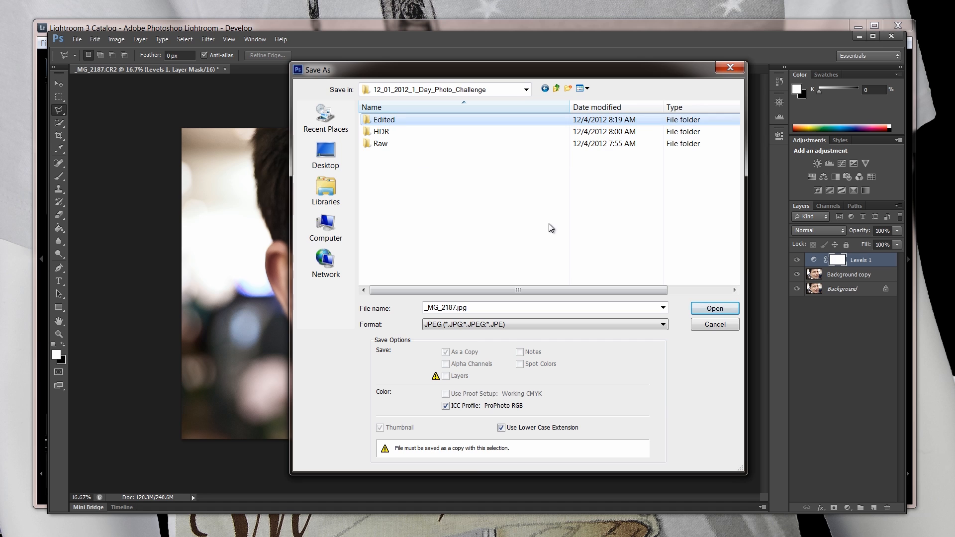
pyautogui.doubleClick(368, 120)
pyautogui.scroll(-2, 521, 145)
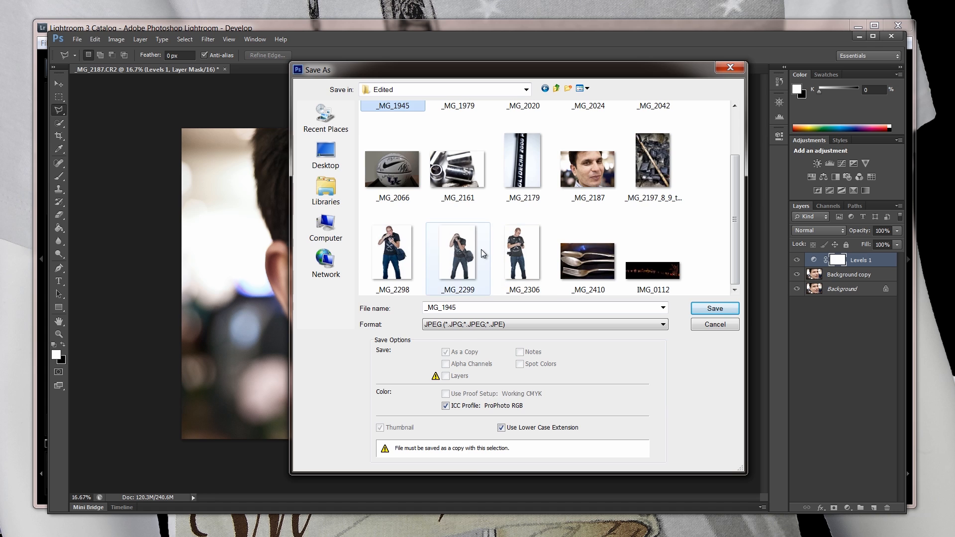
pyautogui.scroll(2, 481, 250)
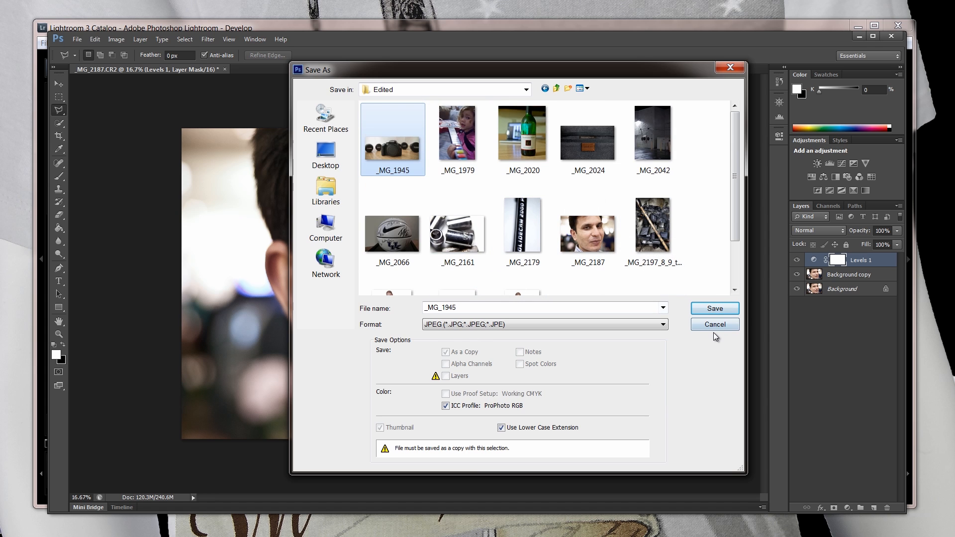
# - Look into the HDR folder of 12_01_2012_1_Day_Photo_Challenge, return to the parent folder and cancel the save
pyautogui.click(556, 89)
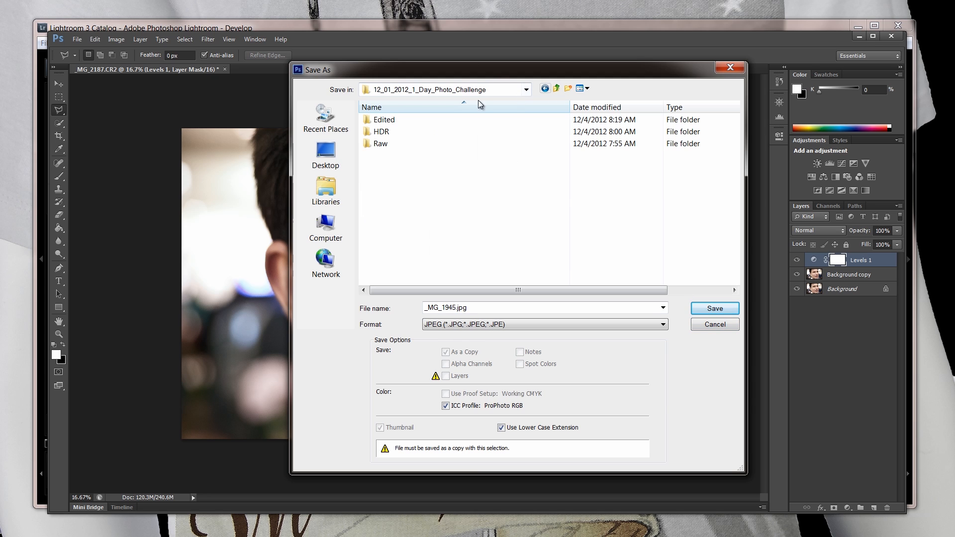
pyautogui.doubleClick(372, 132)
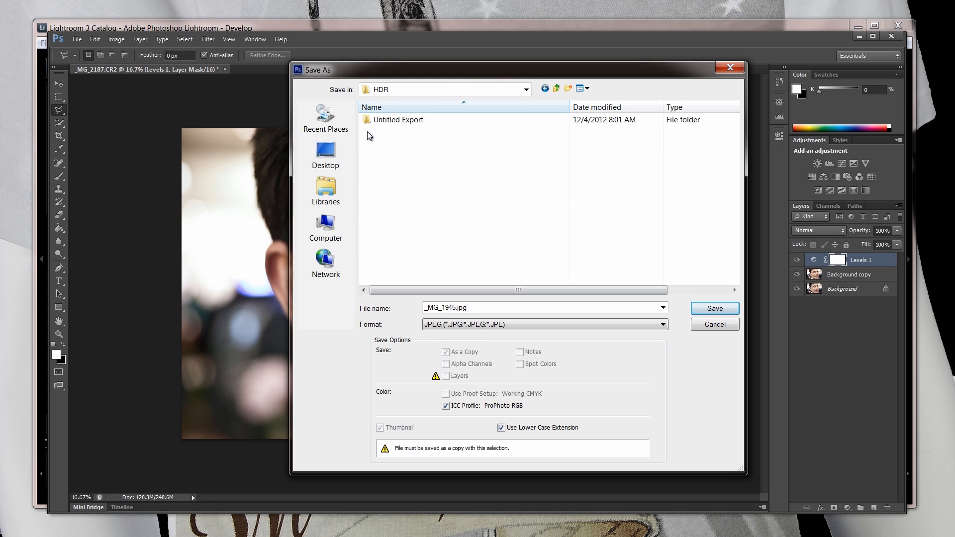
pyautogui.click(555, 87)
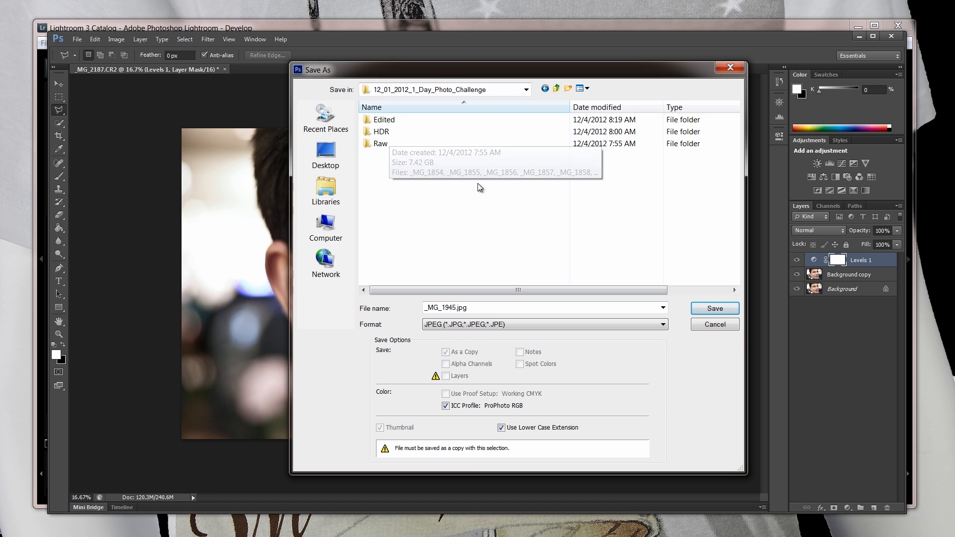
pyautogui.click(709, 326)
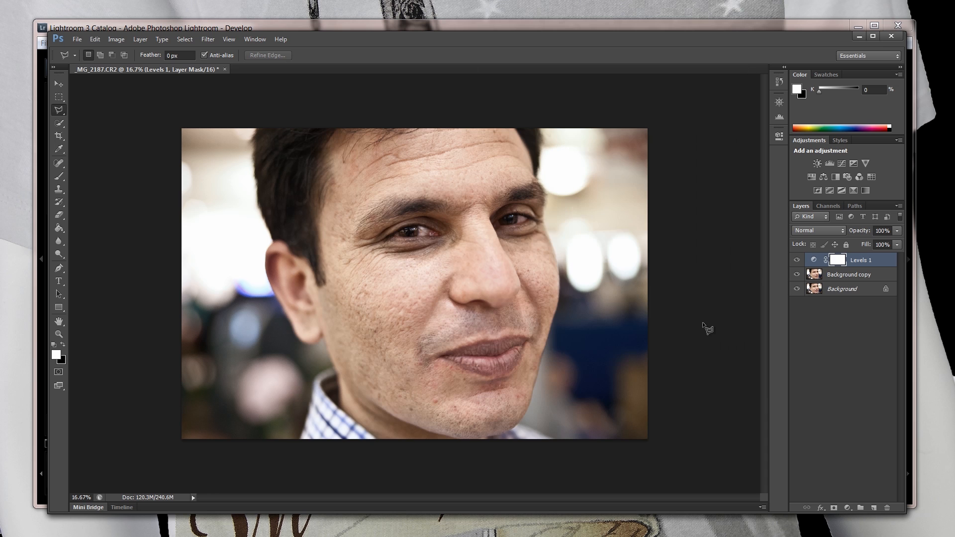